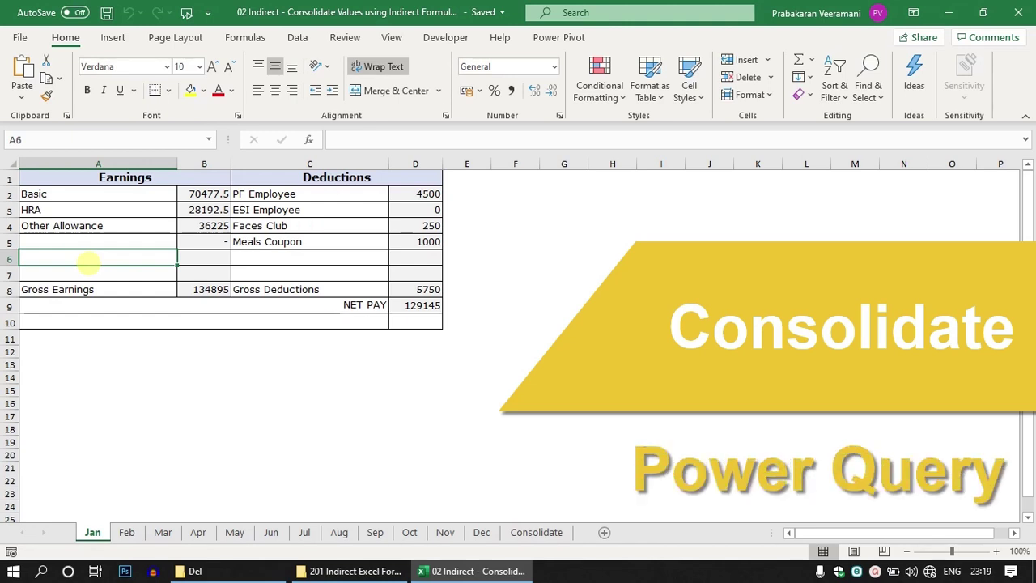
Step: Open the Data tab's Consolidate dialog and close it without consolidating
click(300, 38)
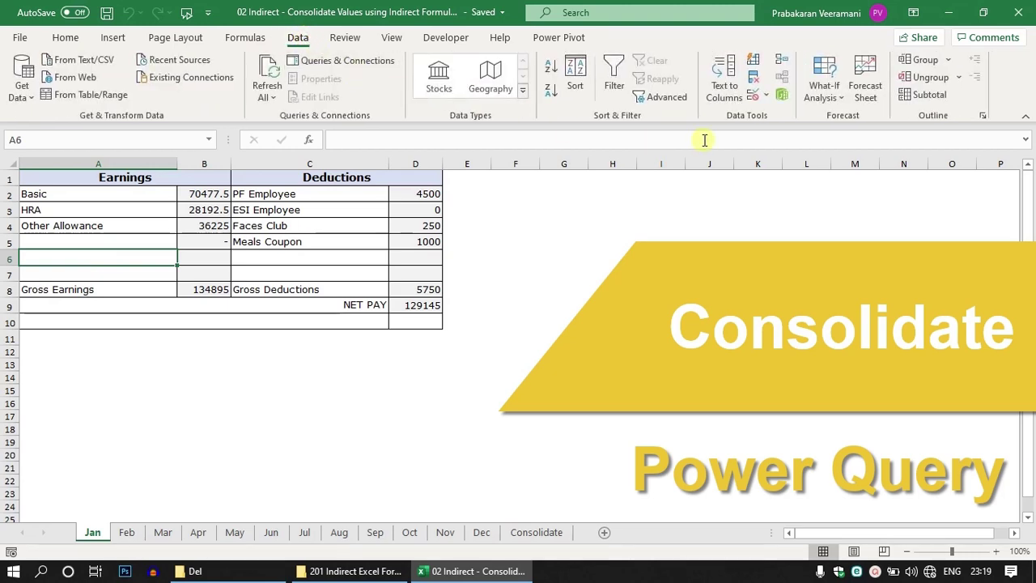
click(778, 65)
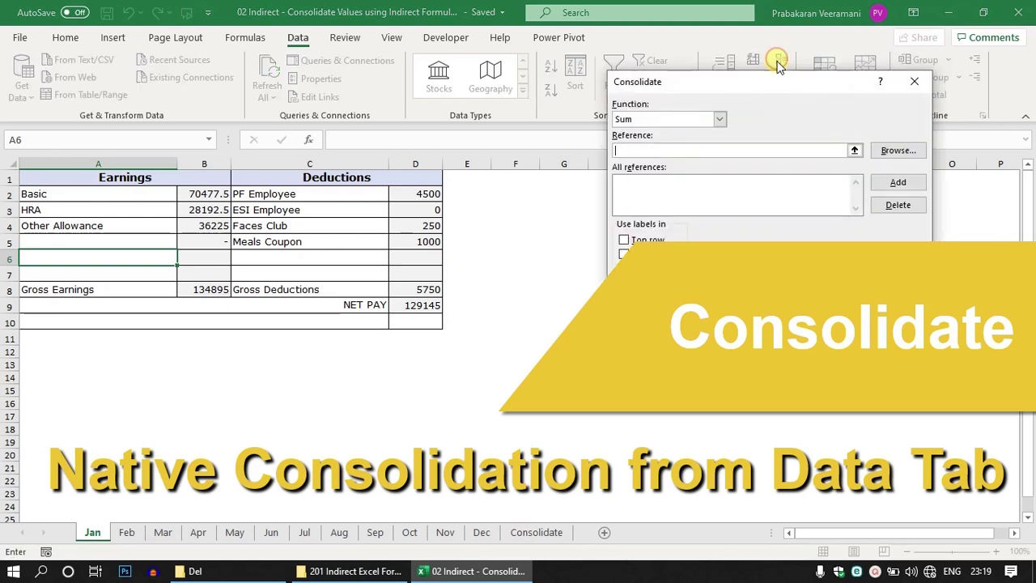
click(914, 81)
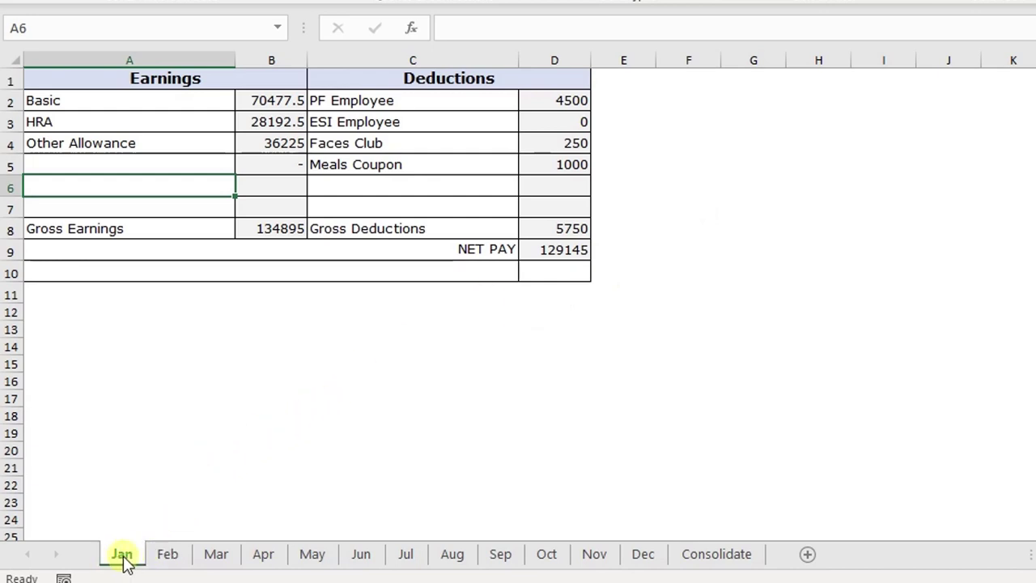
Step: Compare the Jan and Feb payroll tables, selecting Feb's deduction amounts D2:D7
drag(562, 277, 54, 68)
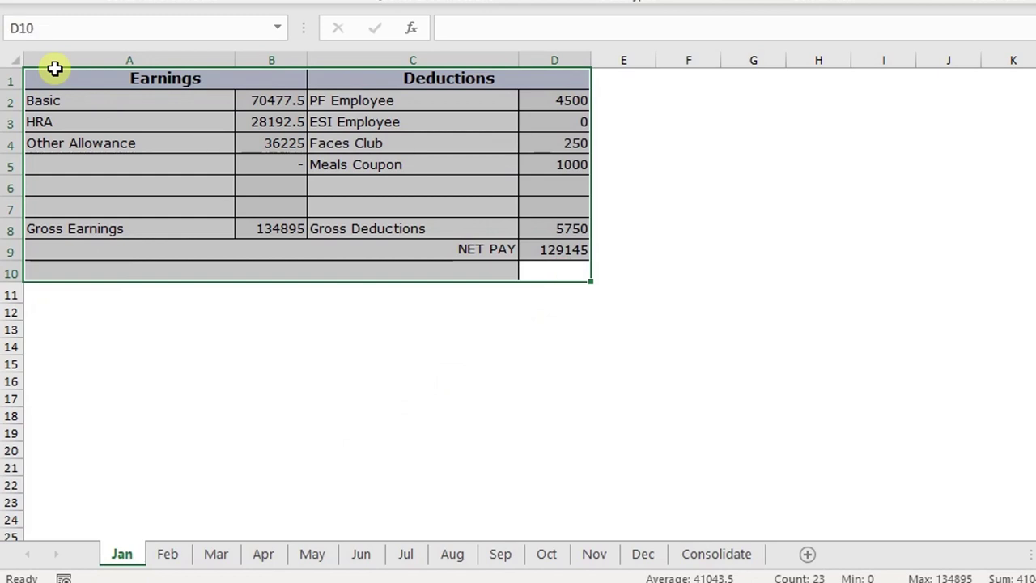
click(170, 554)
drag(540, 275, 46, 72)
drag(553, 100, 571, 205)
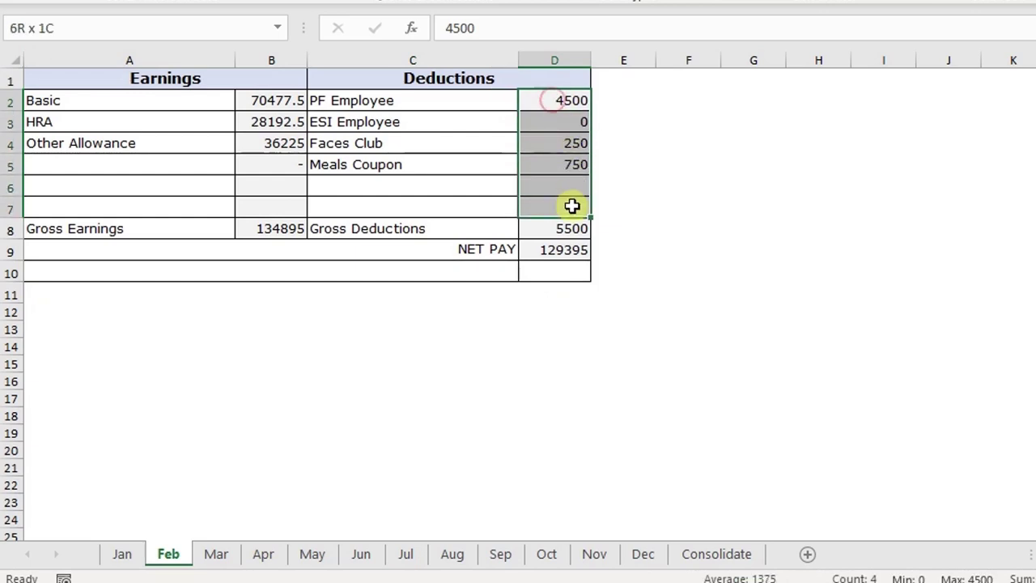
Step: Step through the Mar to Dec payroll sheets to compare their layouts
click(215, 555)
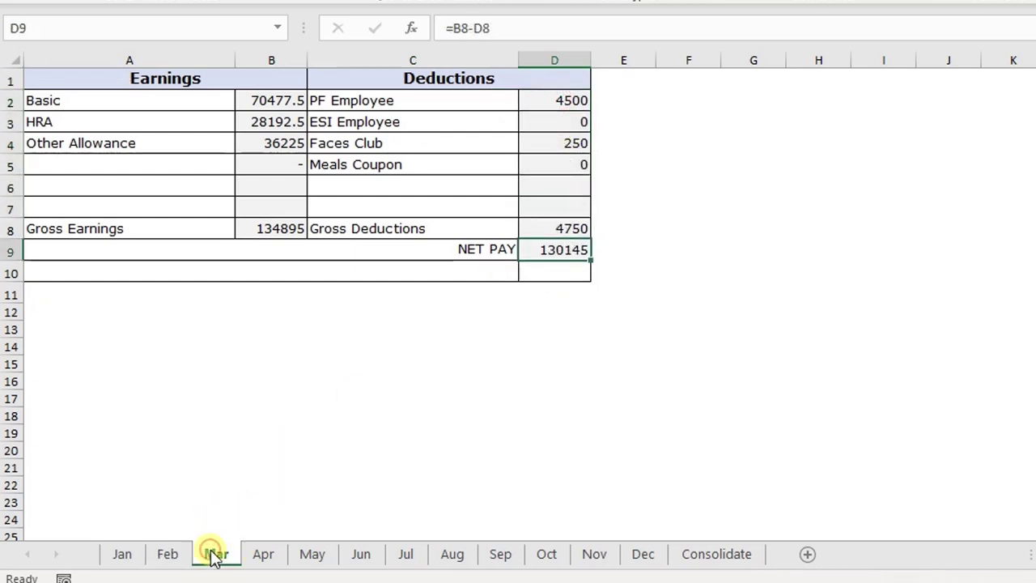
click(269, 560)
click(311, 563)
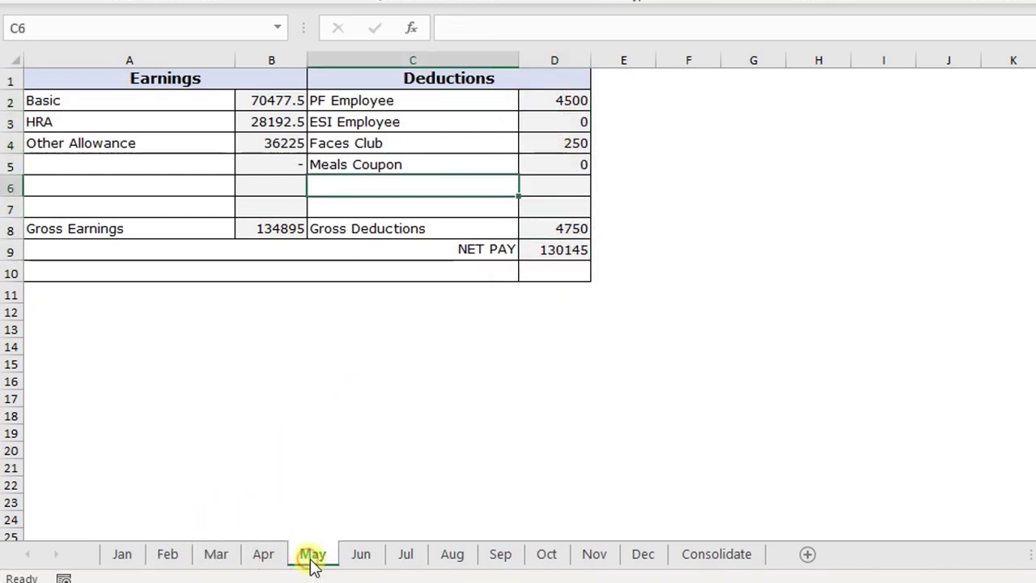
click(356, 561)
click(405, 559)
click(452, 560)
click(503, 562)
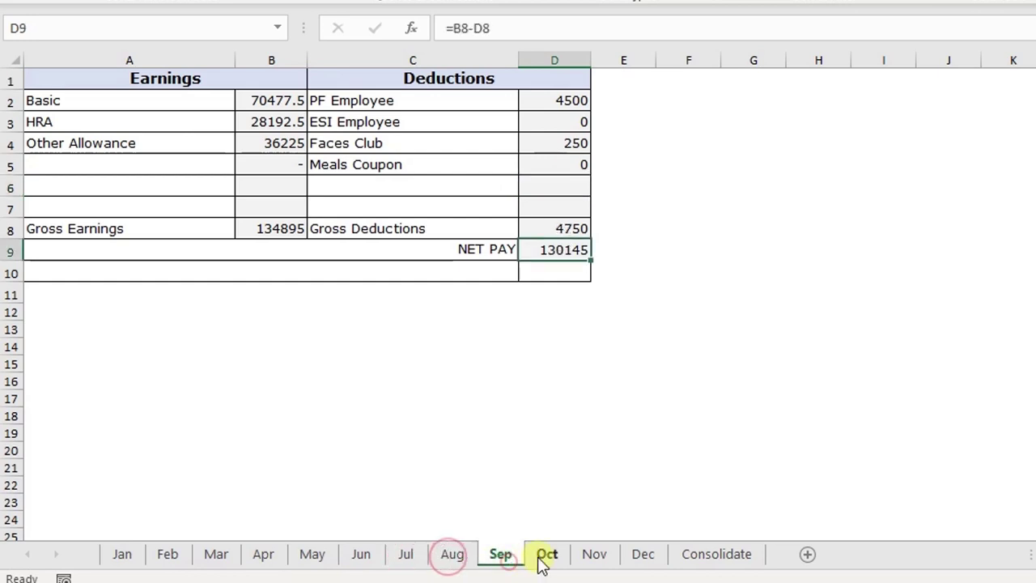
click(542, 559)
click(590, 555)
click(628, 555)
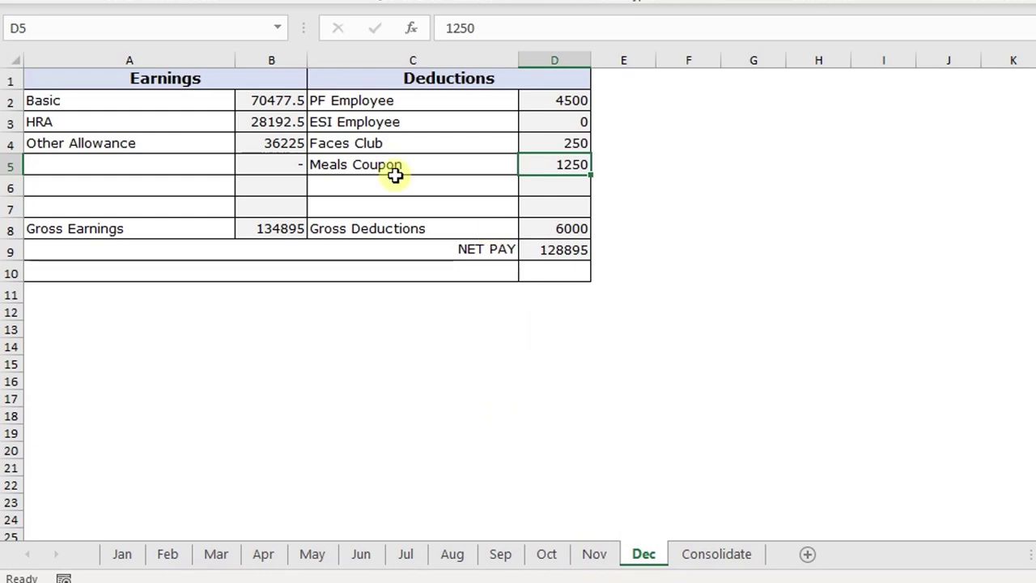
Step: Check Dec's earnings labels and amounts in B2:B5, then return to the Consolidate sheet
drag(81, 100, 73, 134)
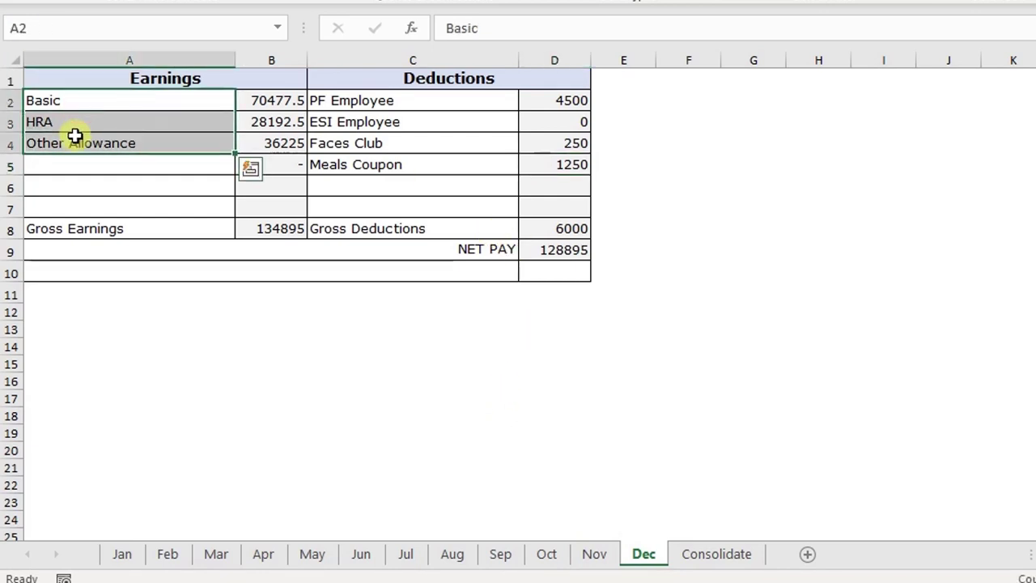
drag(261, 99, 287, 163)
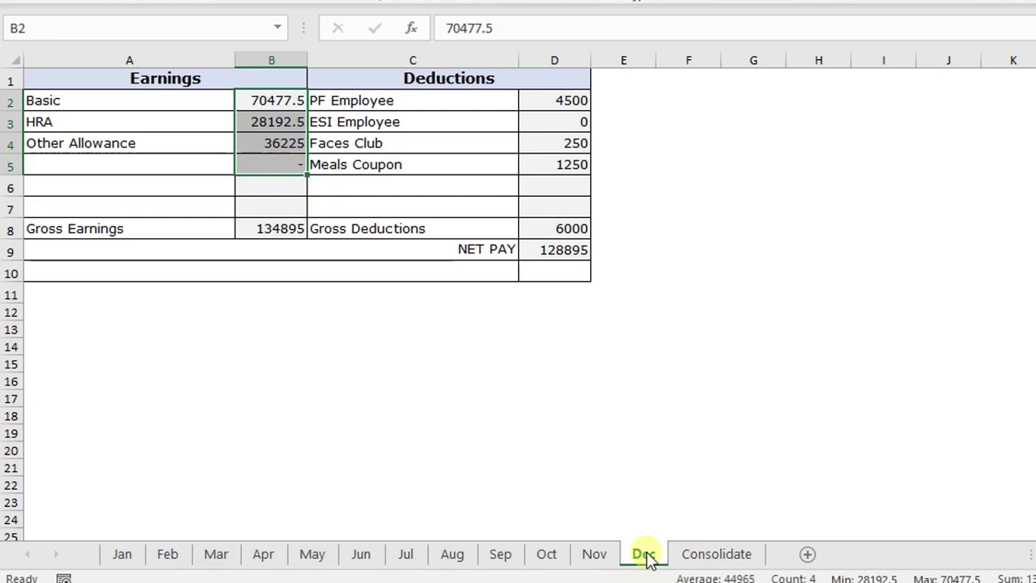
click(740, 553)
click(407, 369)
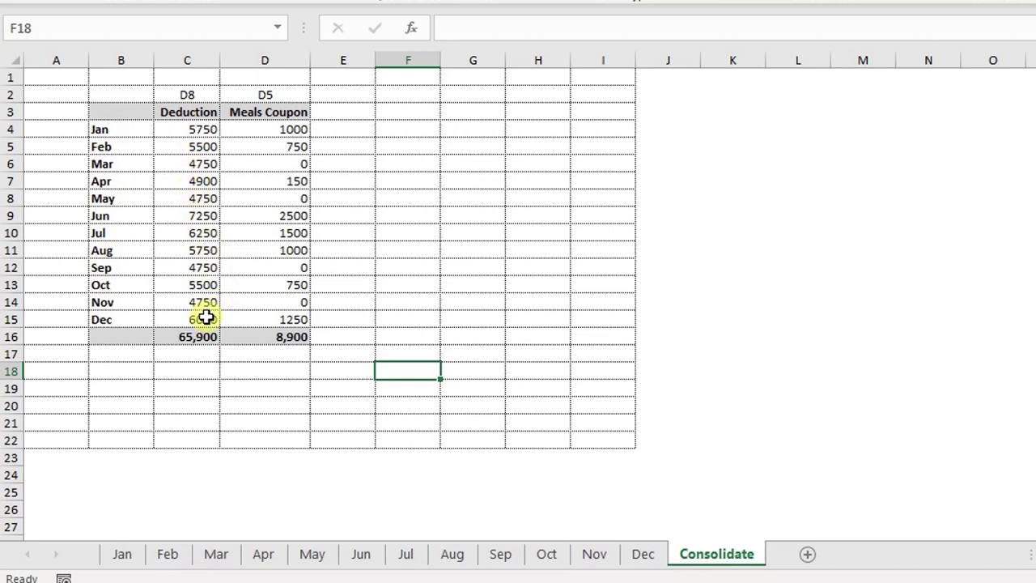
click(130, 554)
click(121, 152)
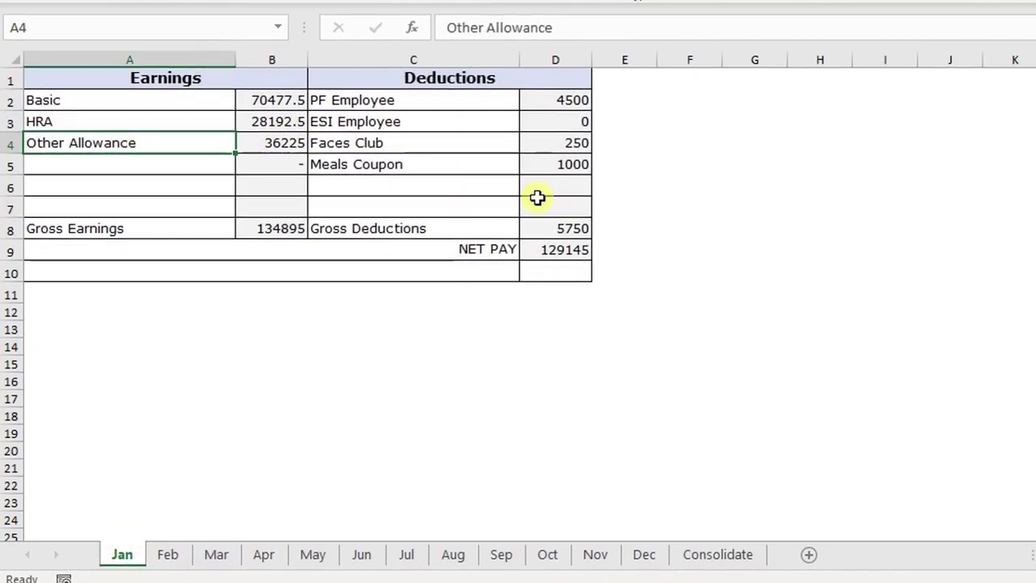
click(555, 229)
click(167, 553)
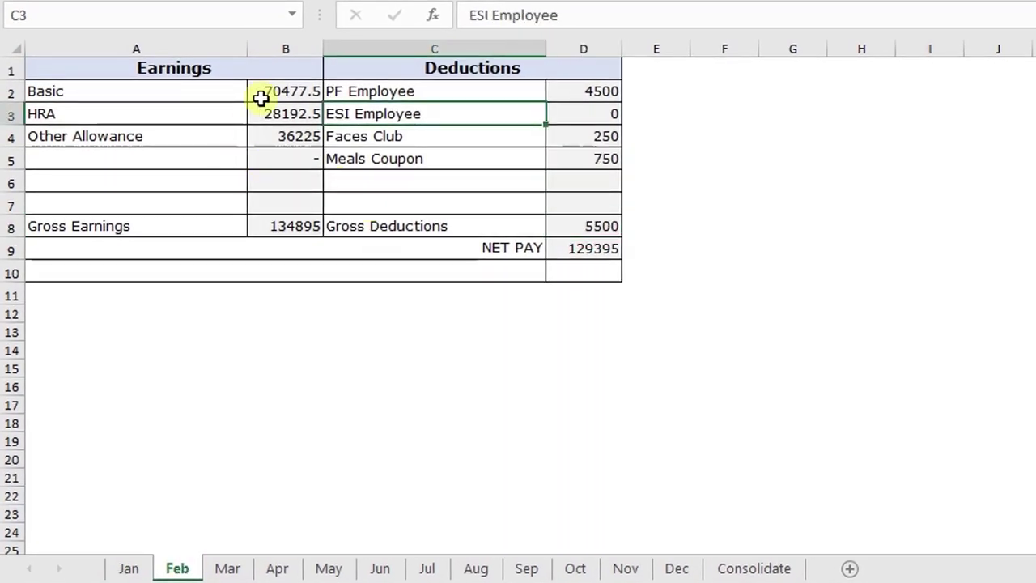
click(606, 224)
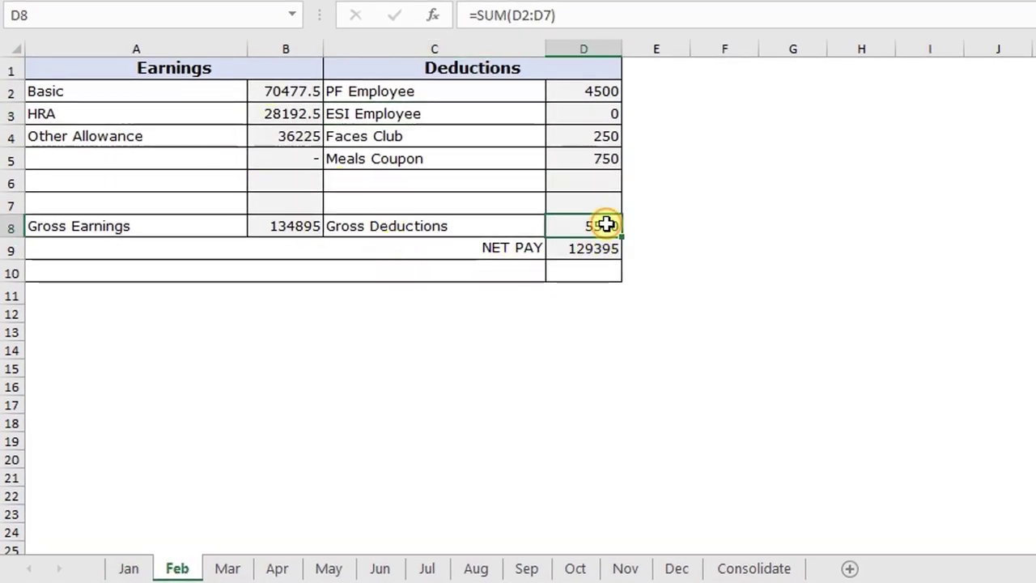
click(737, 566)
click(148, 429)
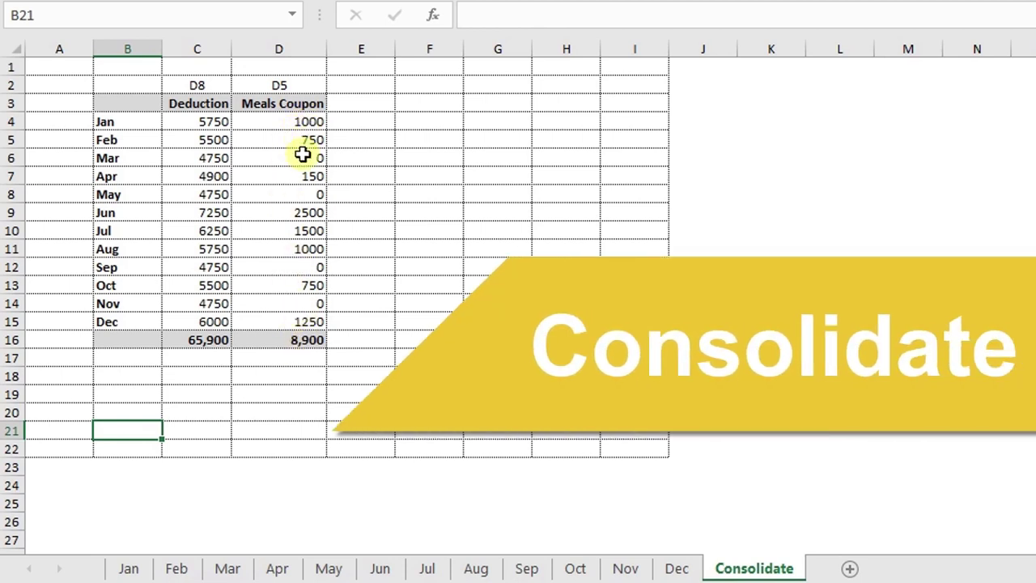
click(128, 568)
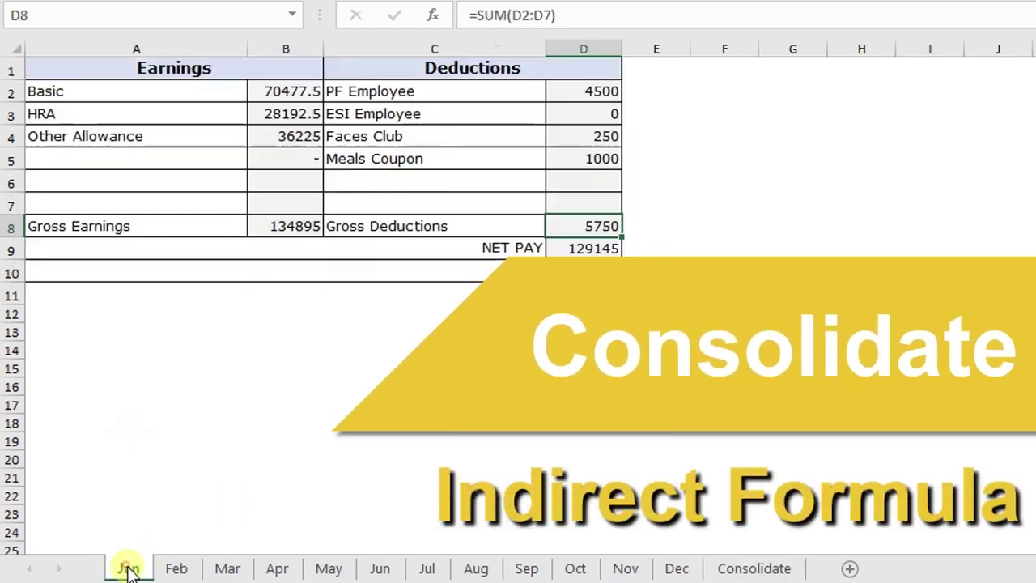
click(177, 568)
click(226, 569)
click(279, 568)
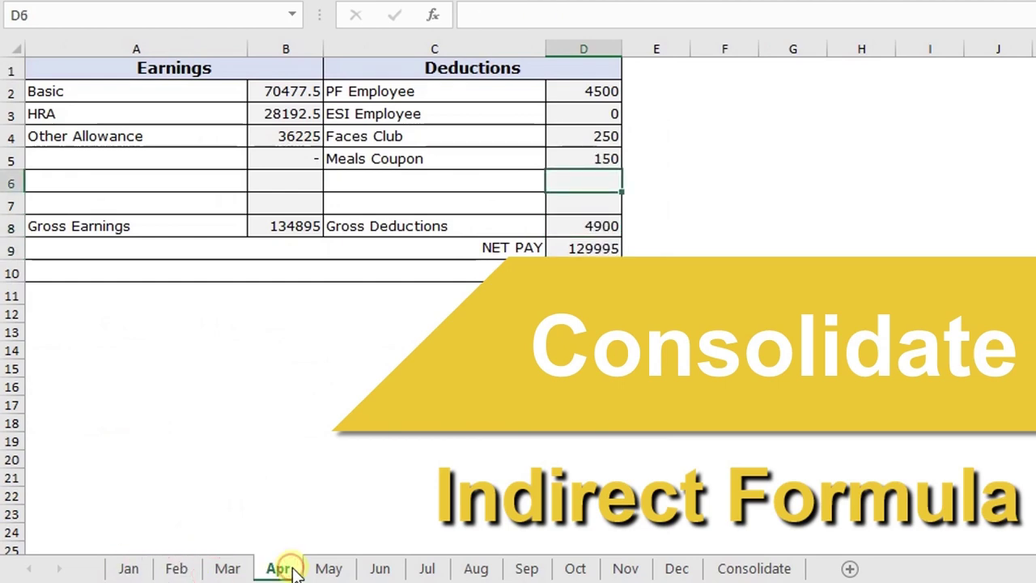
click(729, 569)
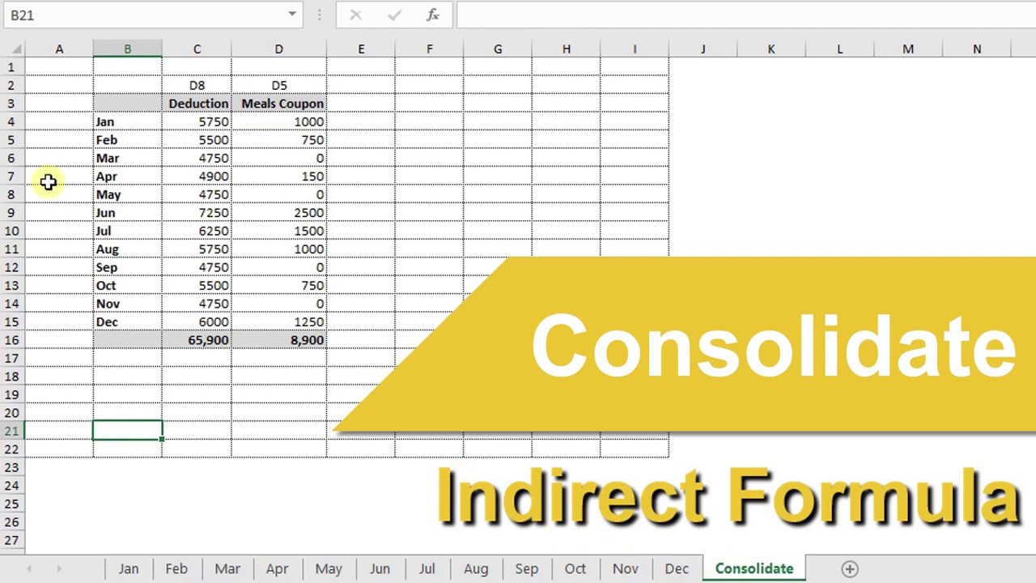
drag(451, 111, 628, 335)
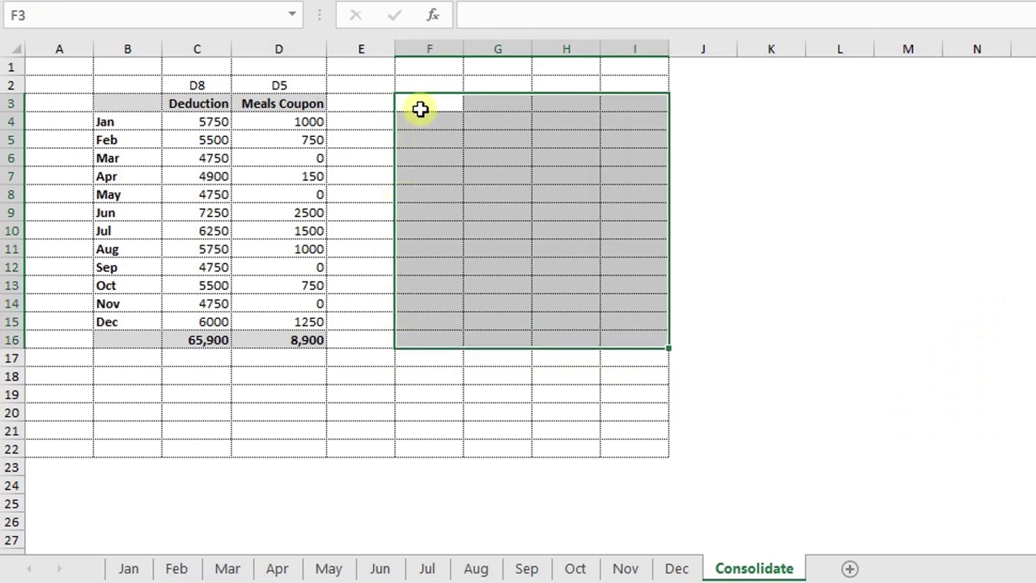
drag(122, 103, 123, 345)
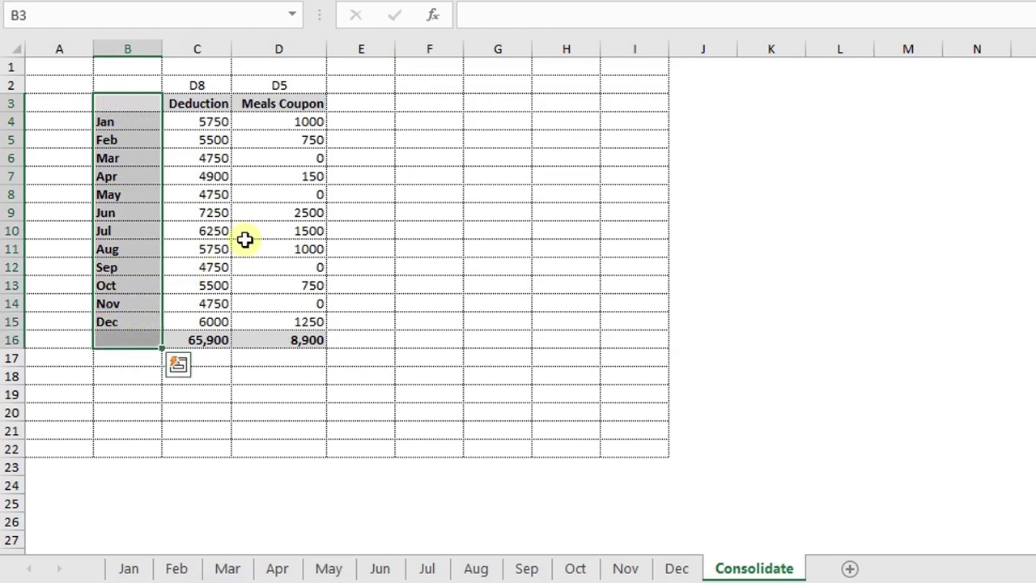
key(ctrl+c)
click(446, 99)
click(490, 102)
key(ctrl+v)
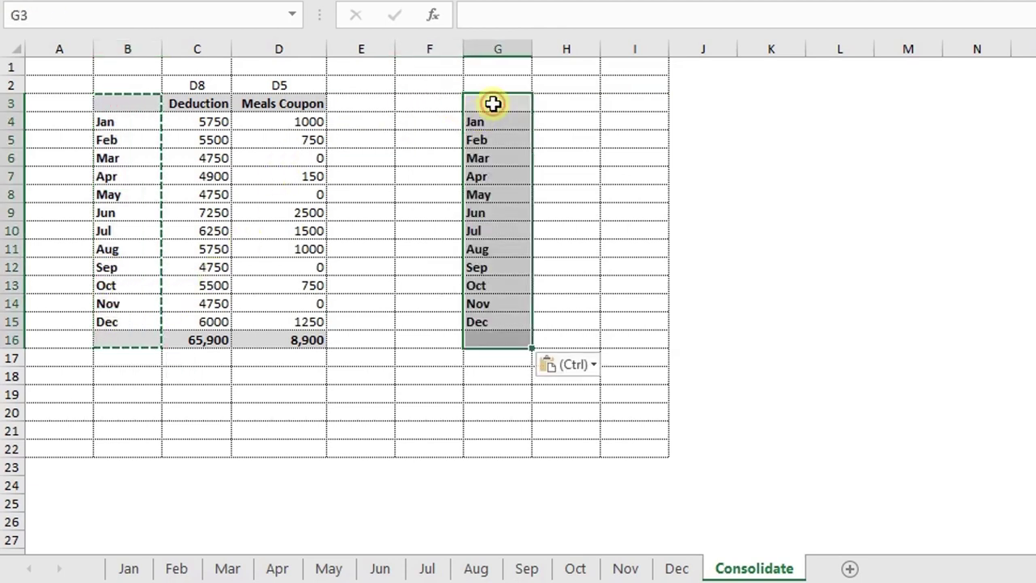
drag(197, 103, 299, 102)
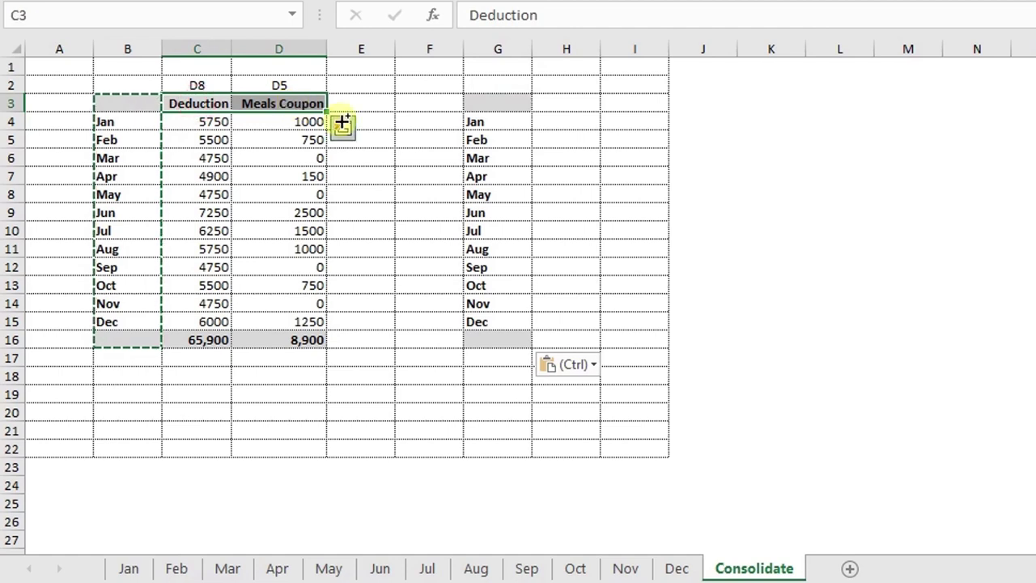
key(ctrl+c)
click(546, 111)
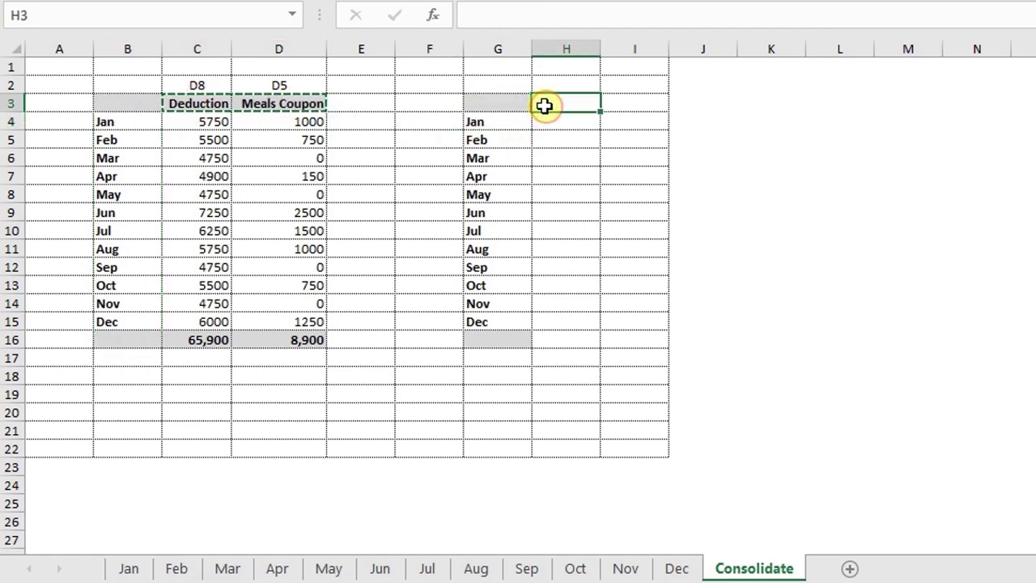
key(ctrl+v)
click(561, 125)
key(Escape)
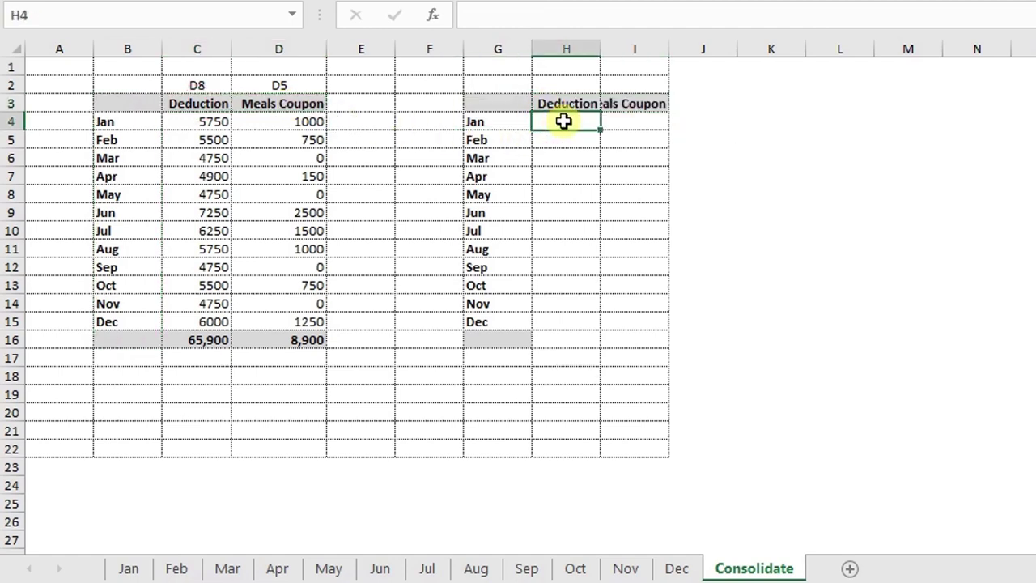
drag(562, 125, 562, 319)
drag(503, 121, 481, 322)
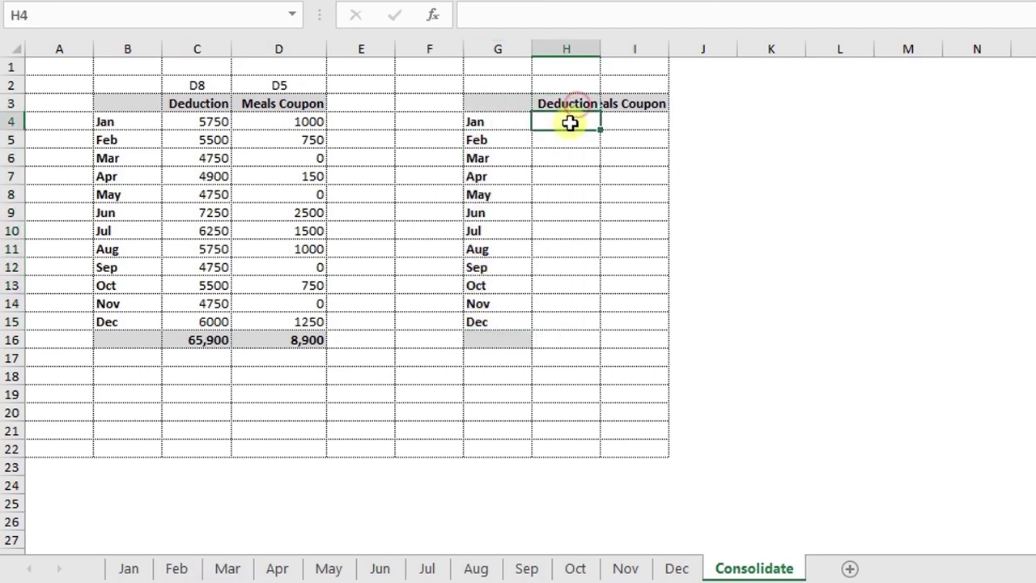
drag(569, 122, 590, 329)
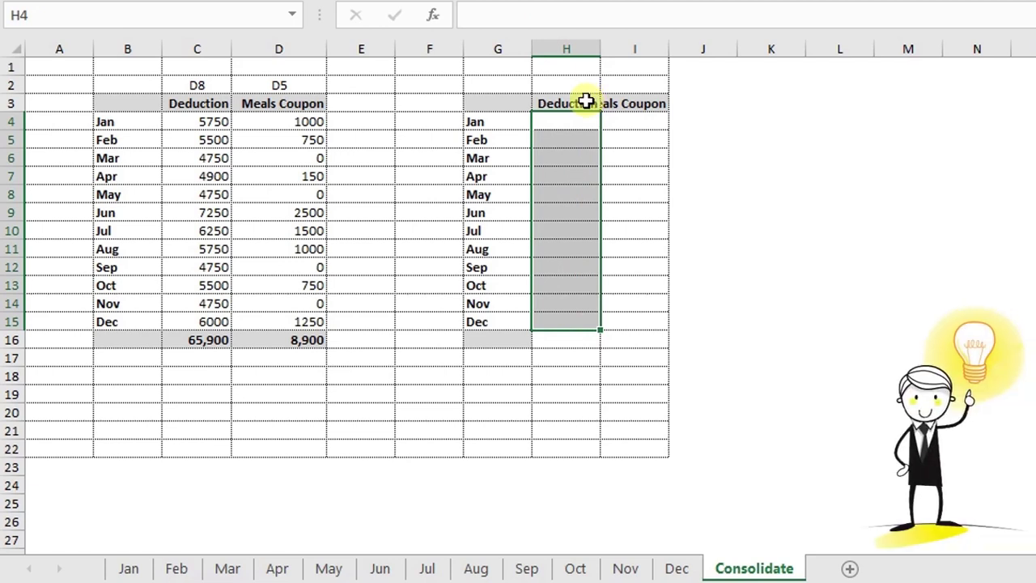
drag(475, 126, 471, 331)
mouse_move(550, 121)
mouse_down()
mouse_move(559, 318)
mouse_move(560, 122)
mouse_up()
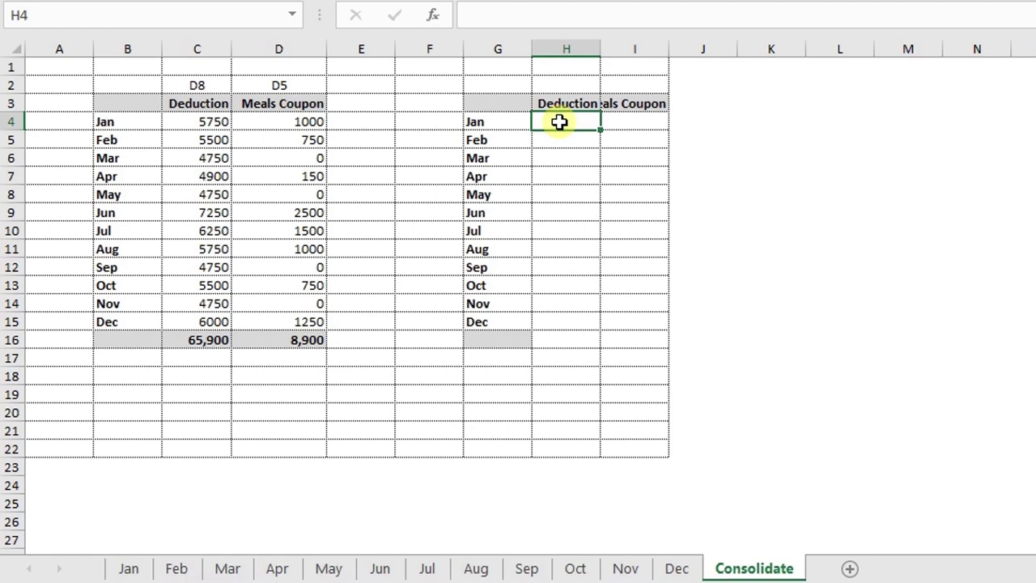
Step: Link H4 and H5 to Jan!D8 and Feb!D8, showing 5750 and 5500
text(=)
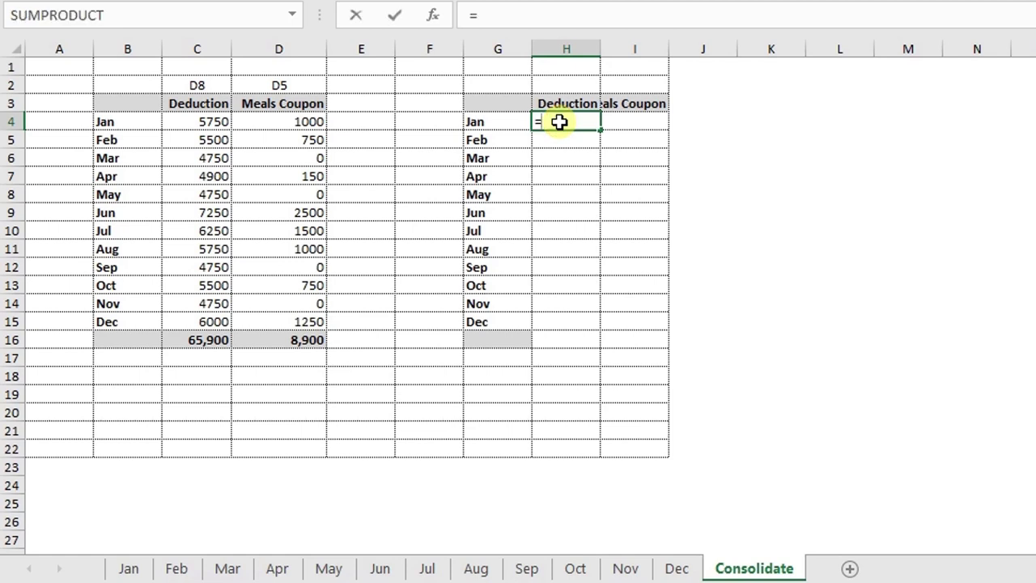
click(125, 569)
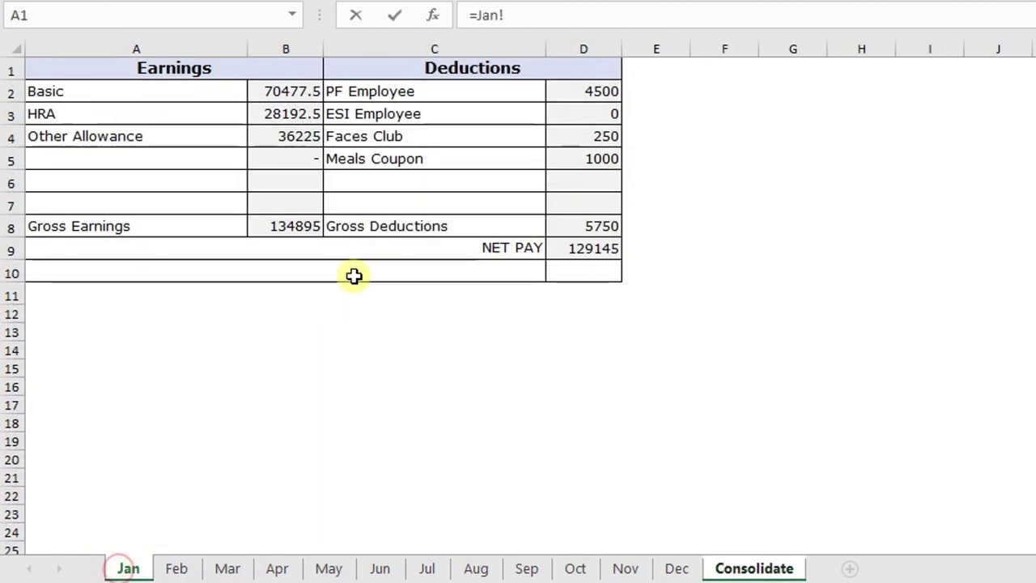
click(578, 220)
key(Return)
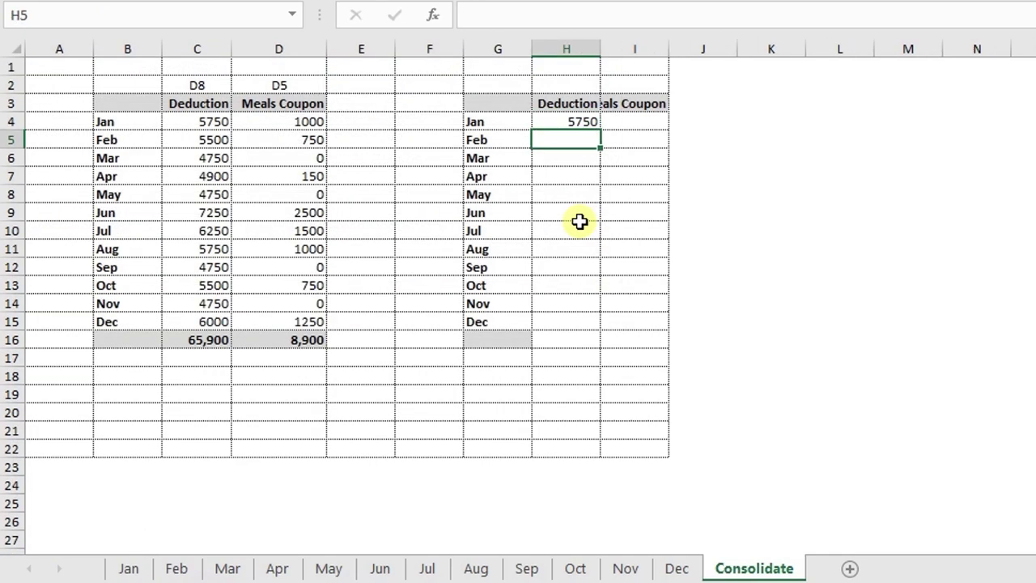
text(=)
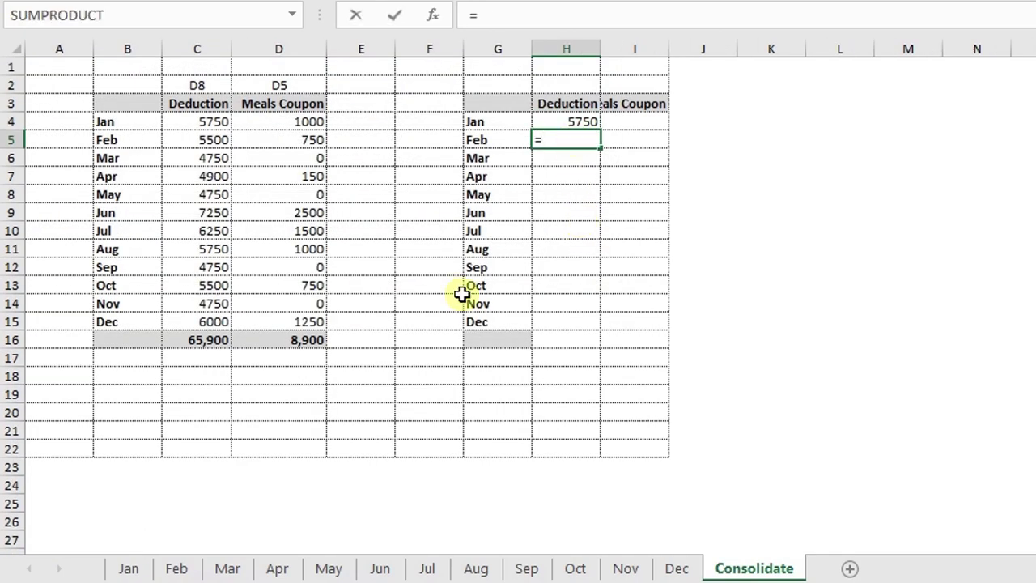
click(176, 568)
click(573, 231)
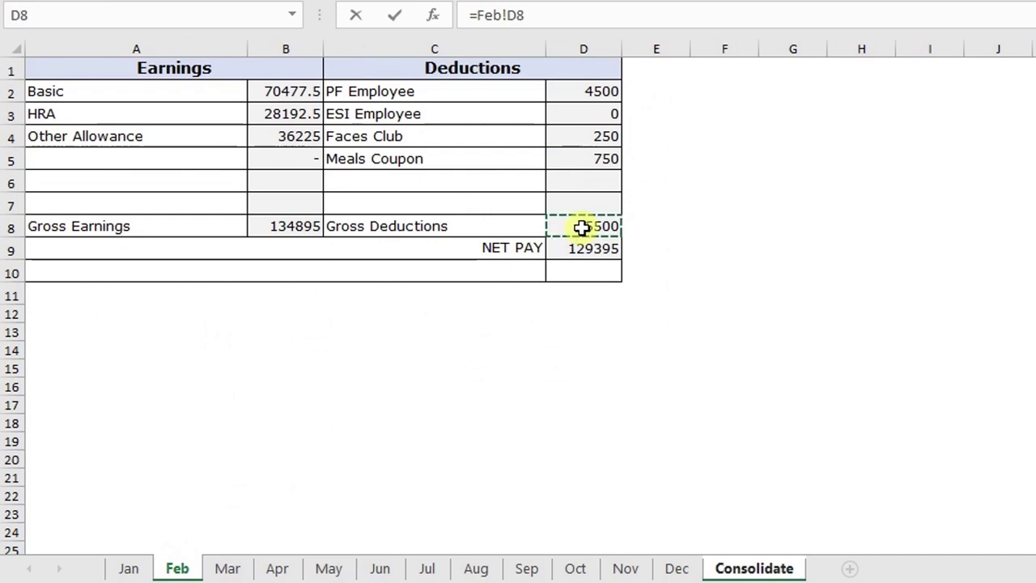
key(Return)
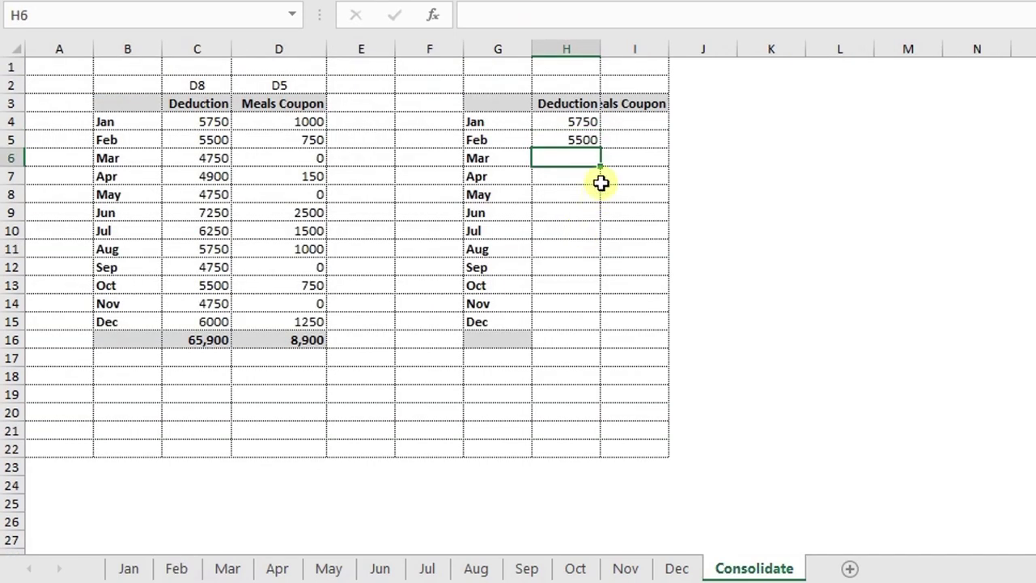
Step: Link H6 to Mar!D8 (4750) and review the formulas back up to H4
text(=)
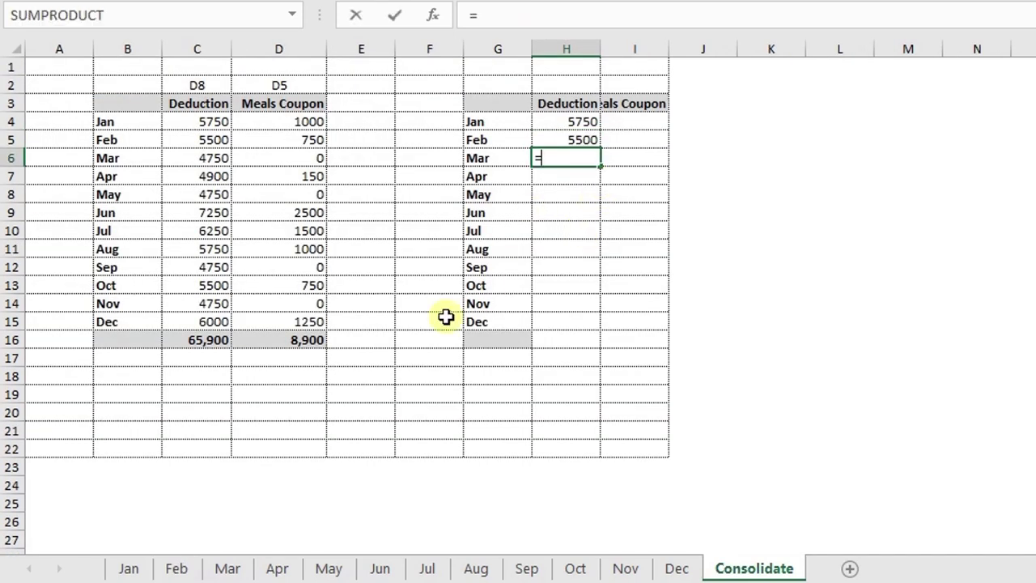
click(227, 569)
click(606, 223)
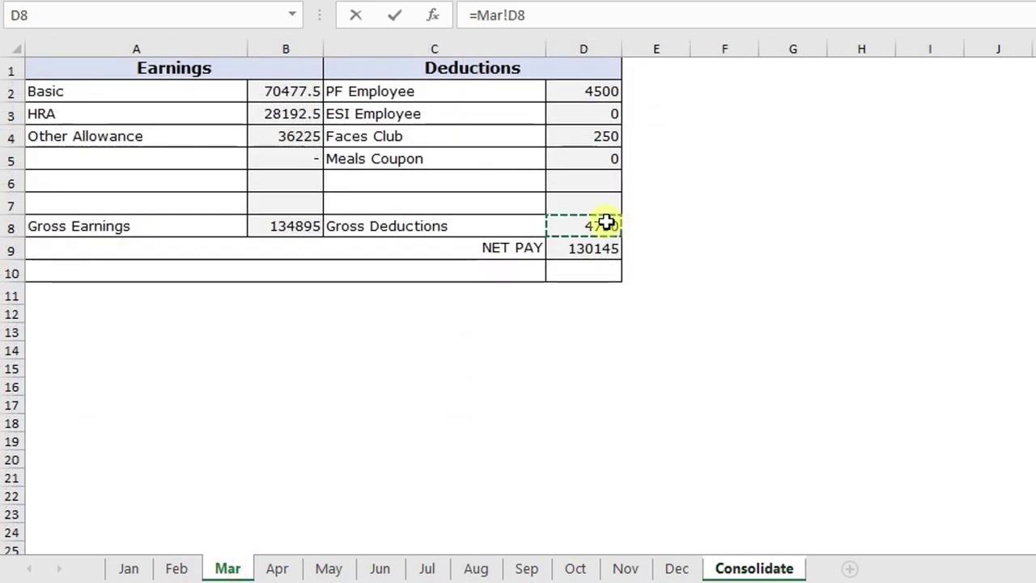
key(Return)
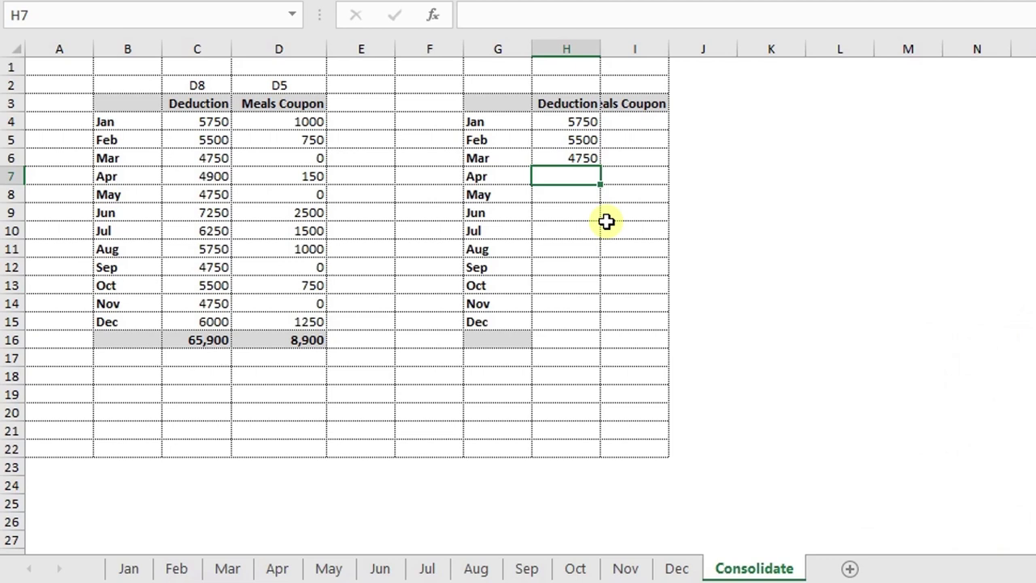
key(Up)
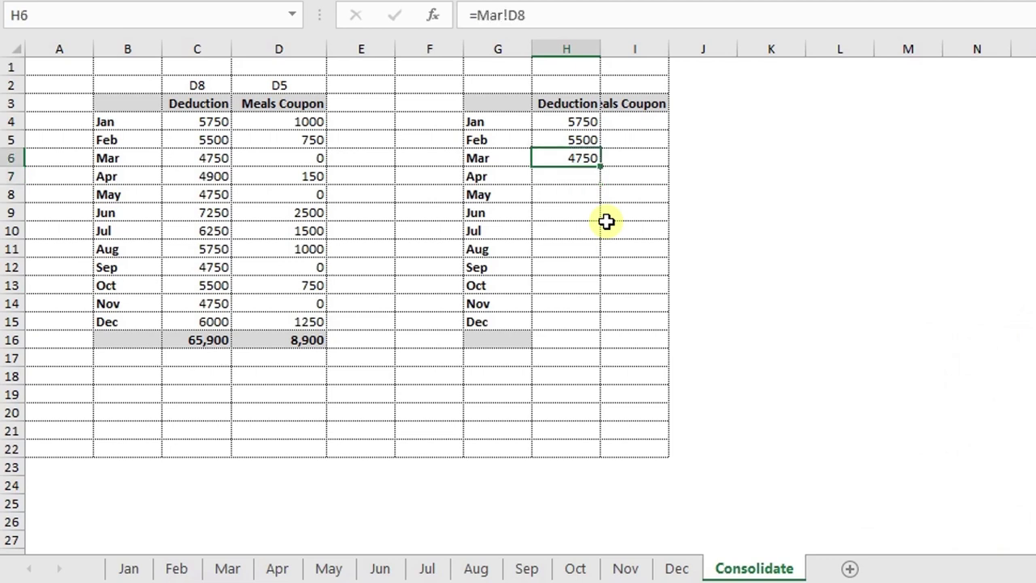
key(Up)
key(Up)
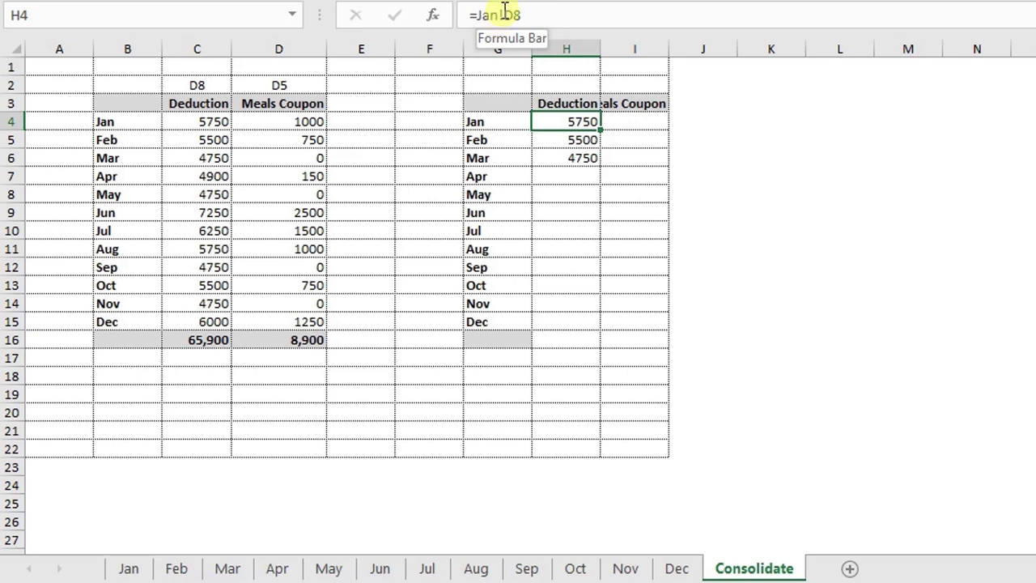
Step: Clear the Jan–Mar deduction links in H4:H6 and select H4 for a new formula
click(569, 138)
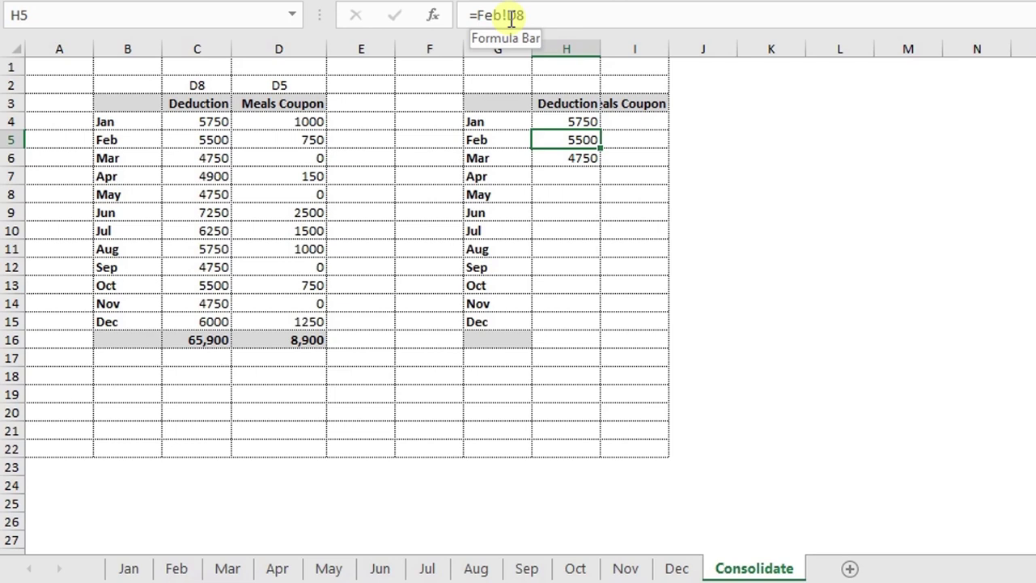
key(Up)
key(shift+Down)
key(shift+Down)
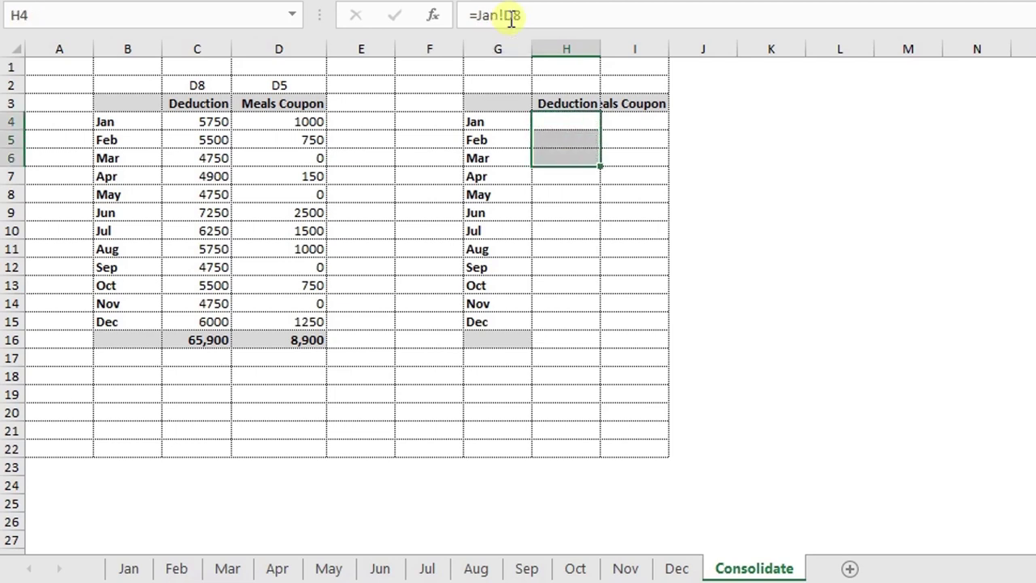
key(Delete)
click(561, 123)
Step: Enter =INDIRECT(G4&"!"&H2) in H4, using H2's address instead of a typed D8
text(=)
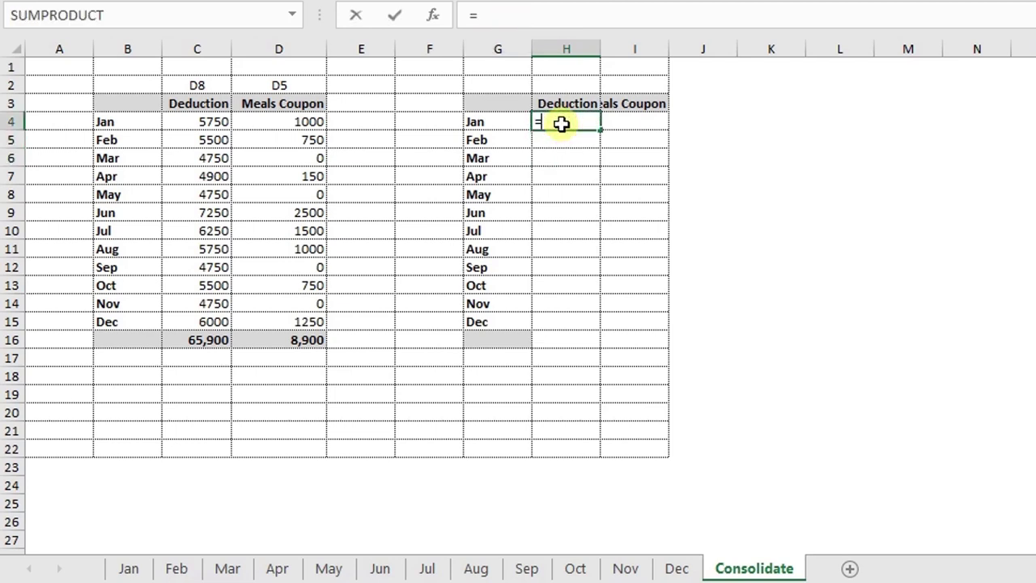
text(indi)
key(Tab)
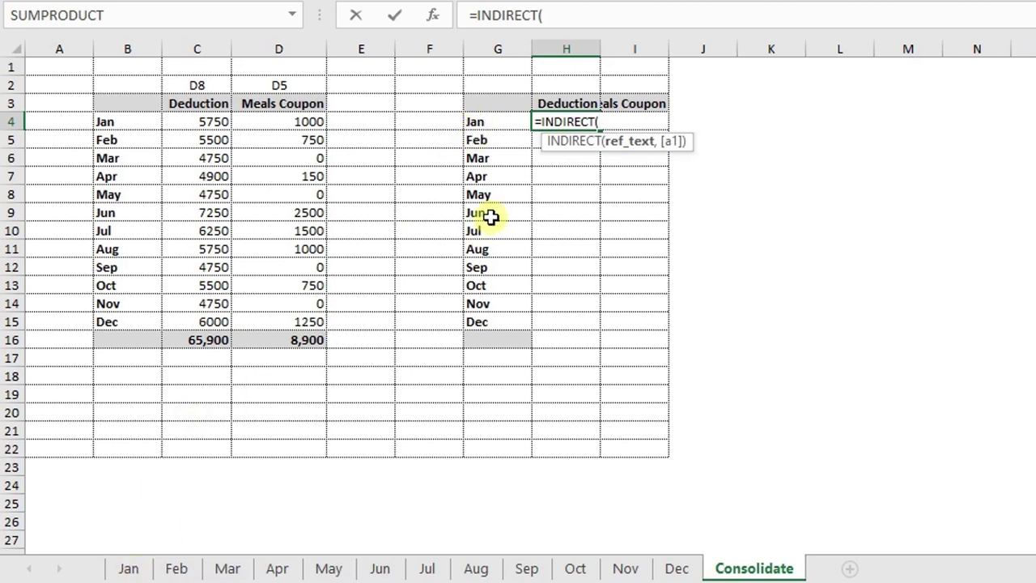
click(506, 120)
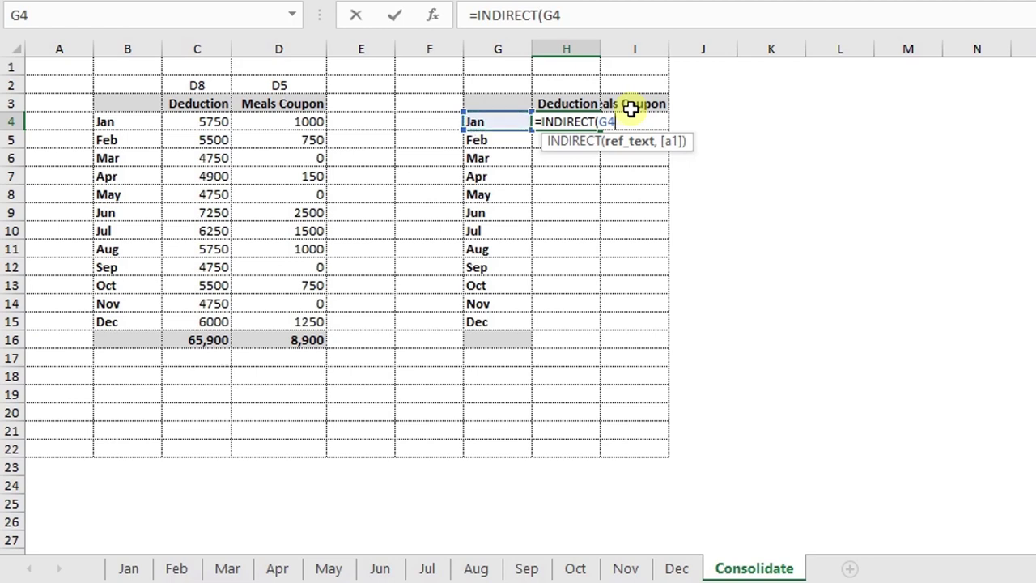
text(&"!")
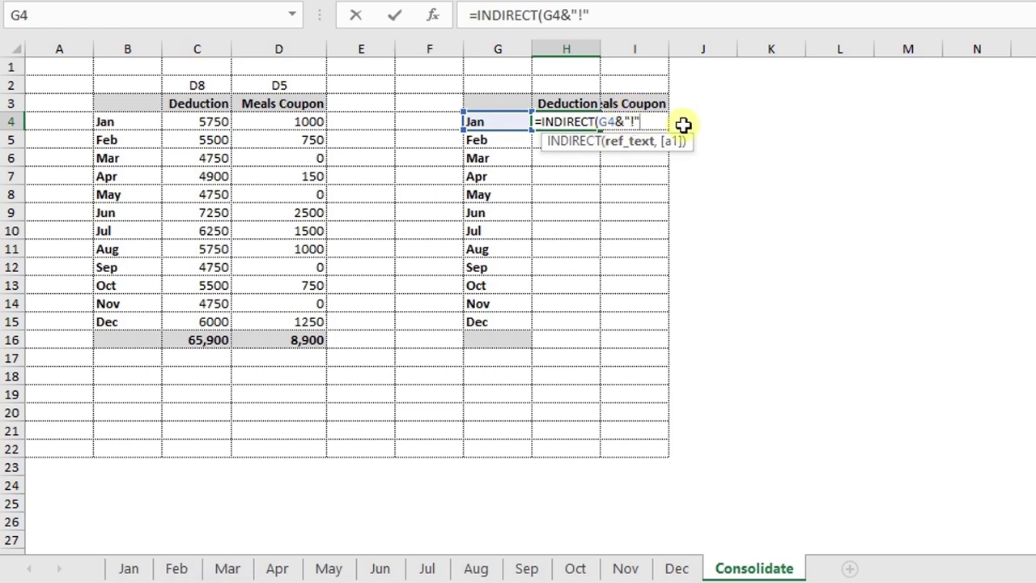
text(&)
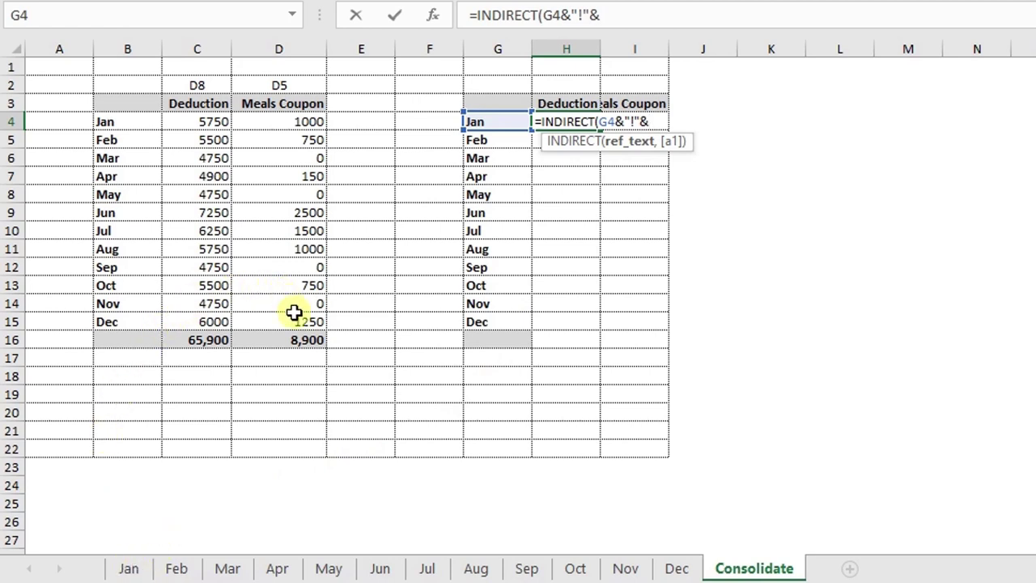
text(D8)
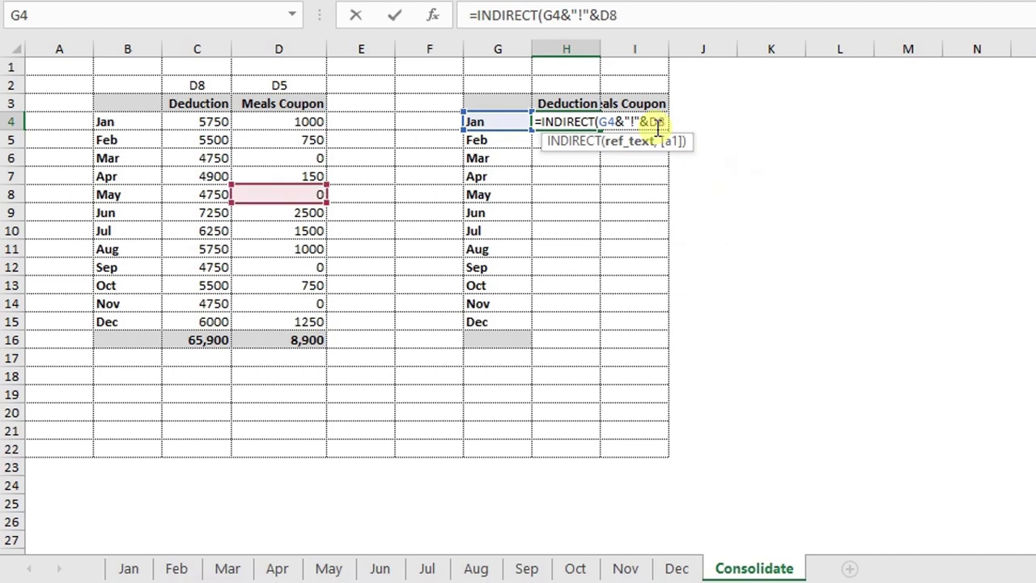
key(BackSpace)
key(BackSpace)
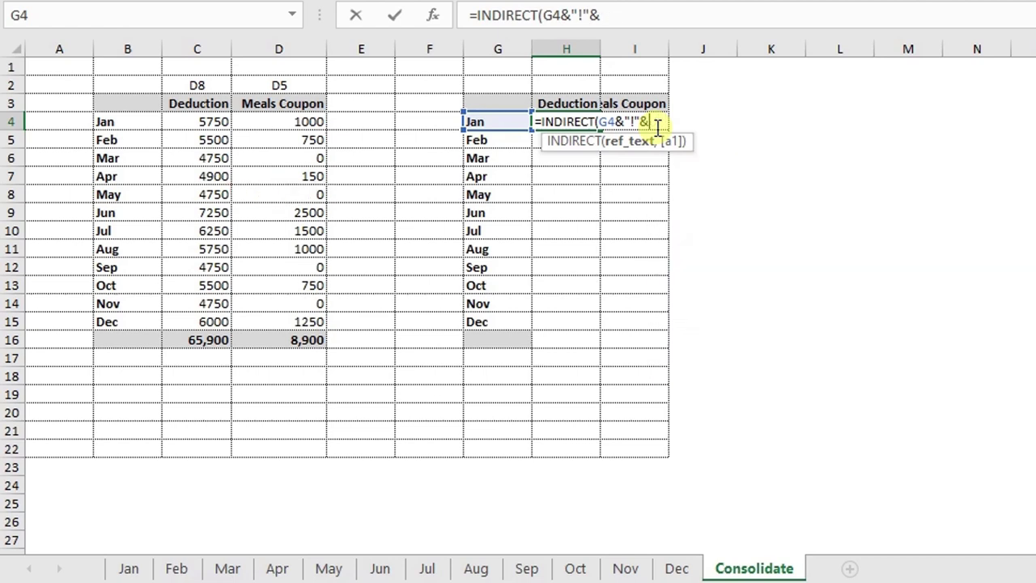
click(588, 89)
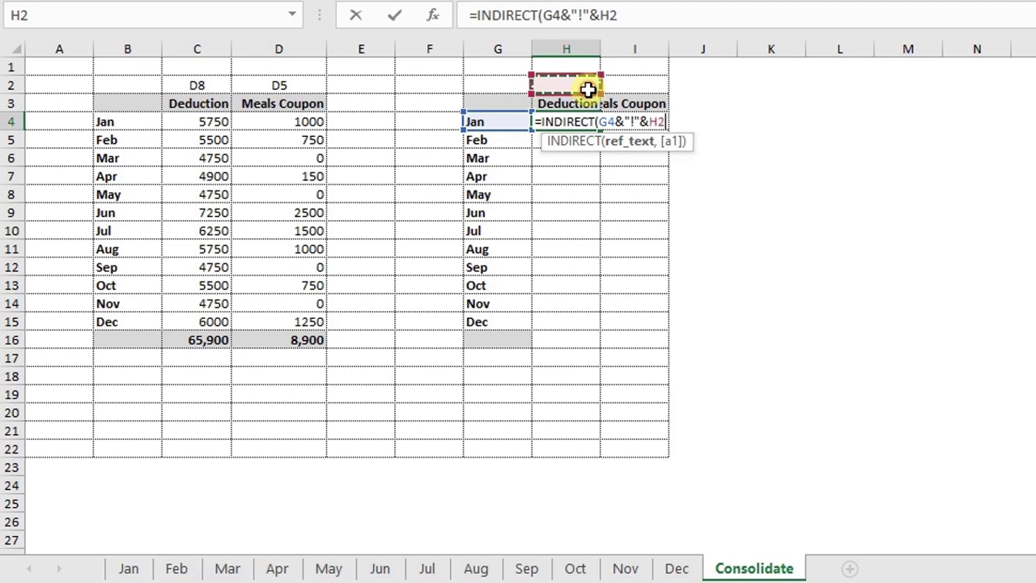
text())
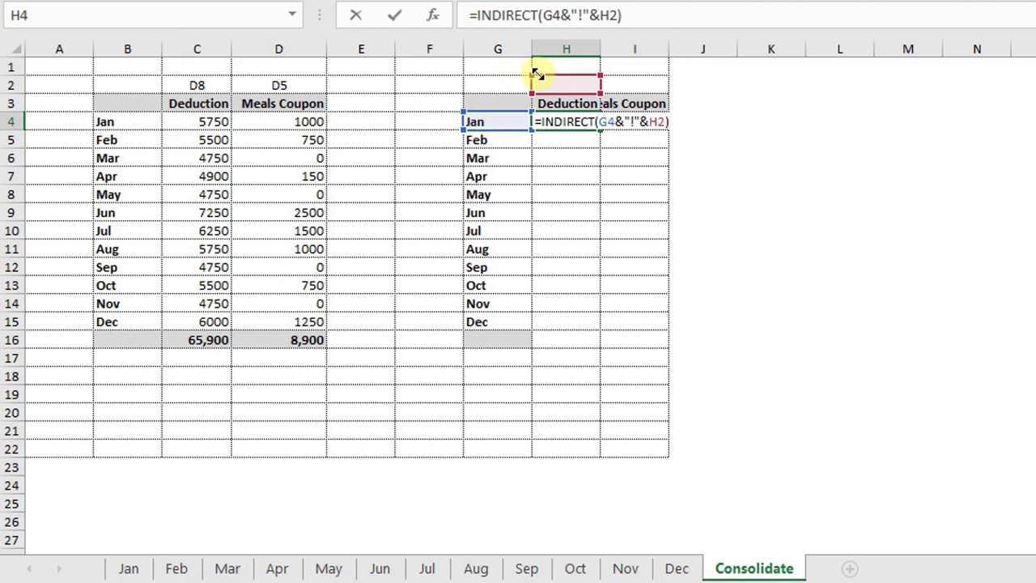
click(631, 122)
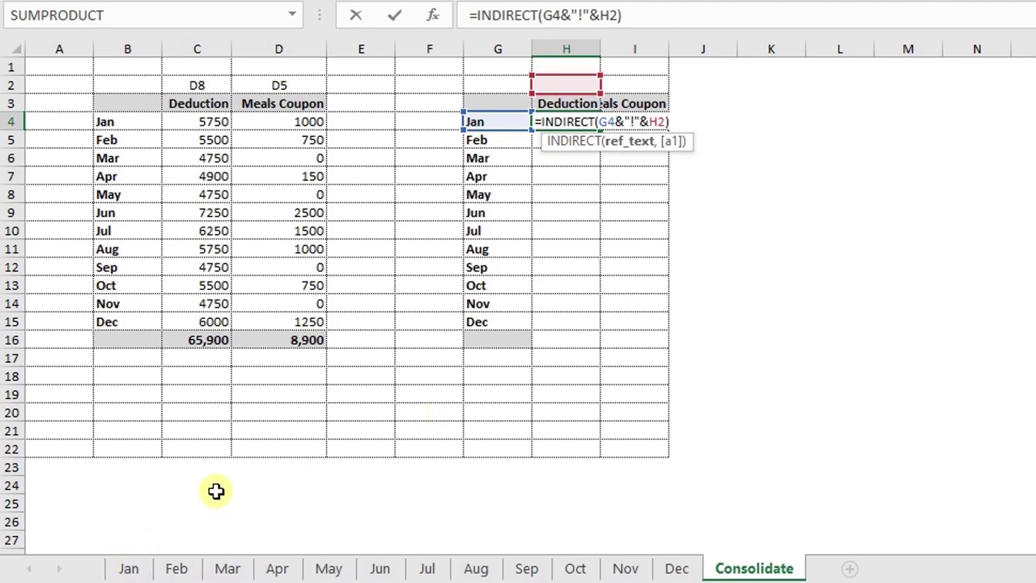
key(Return)
click(555, 88)
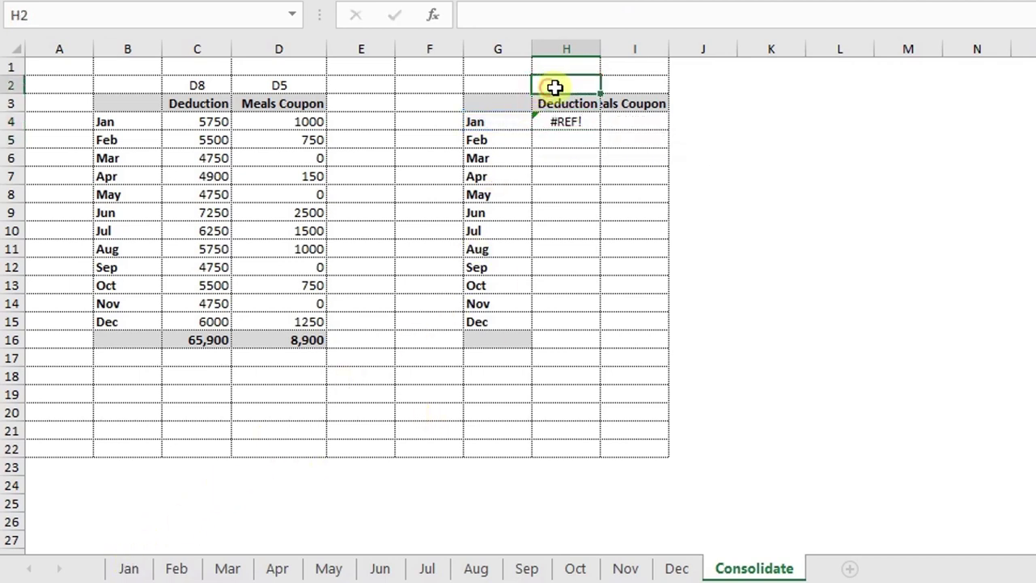
text(D8)
key(Return)
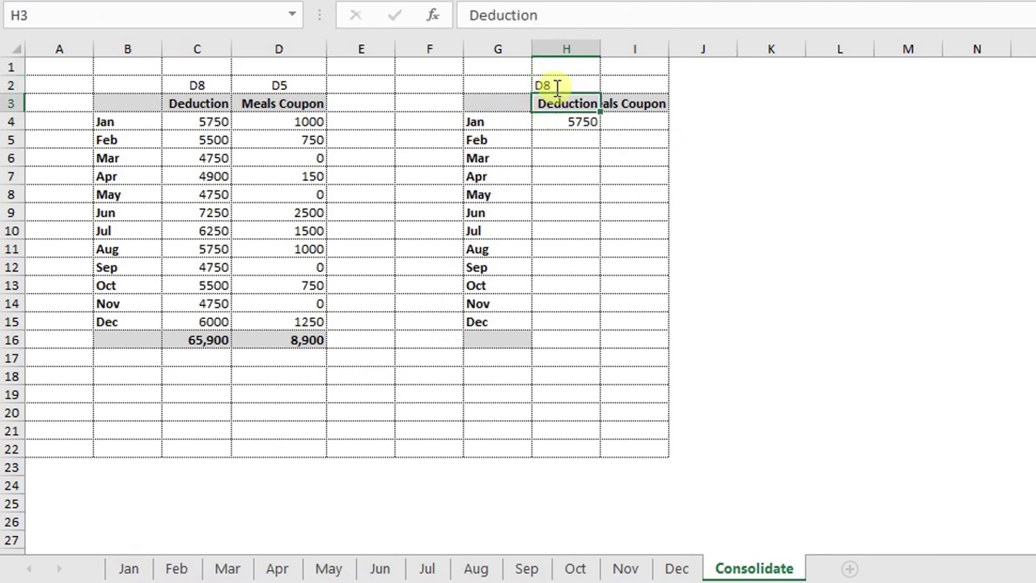
click(555, 87)
click(129, 568)
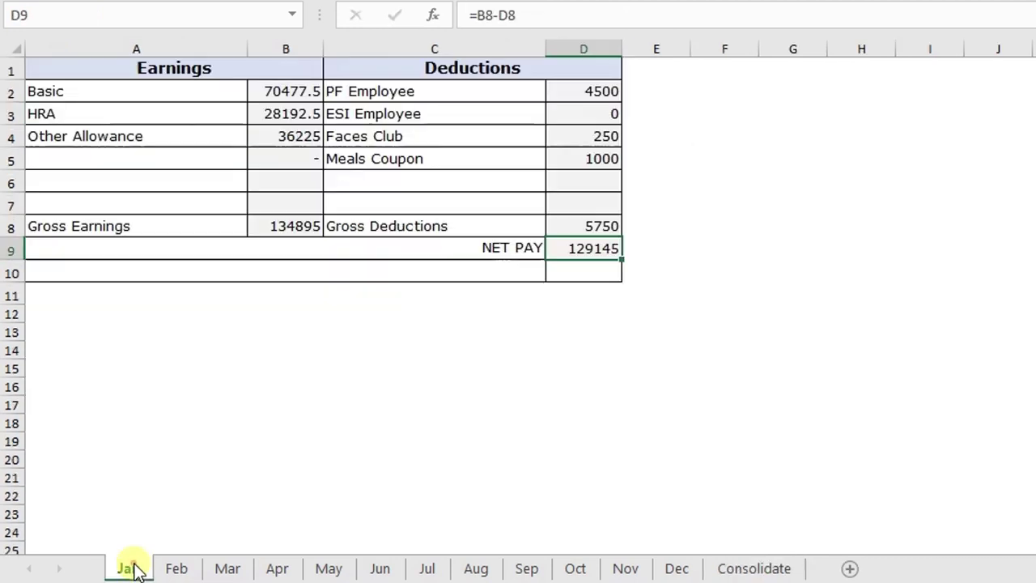
click(580, 225)
double_click(580, 225)
key(Escape)
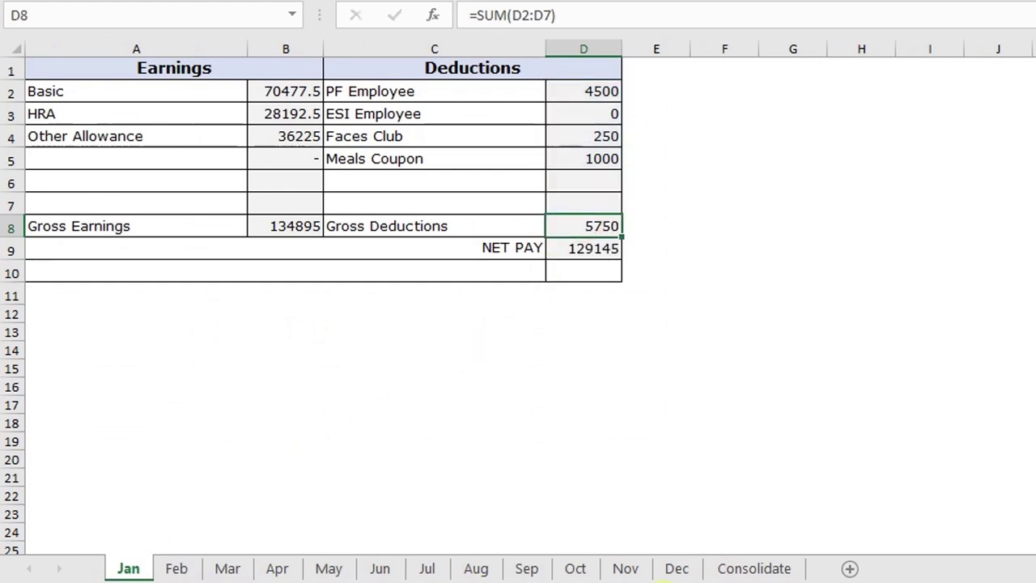
click(738, 567)
double_click(569, 123)
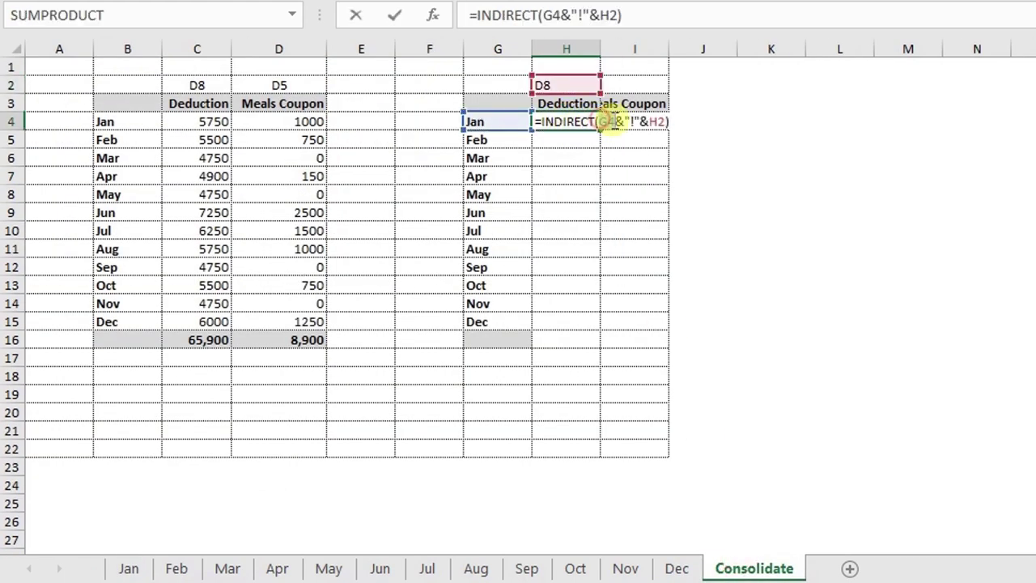
click(611, 121)
key(F9)
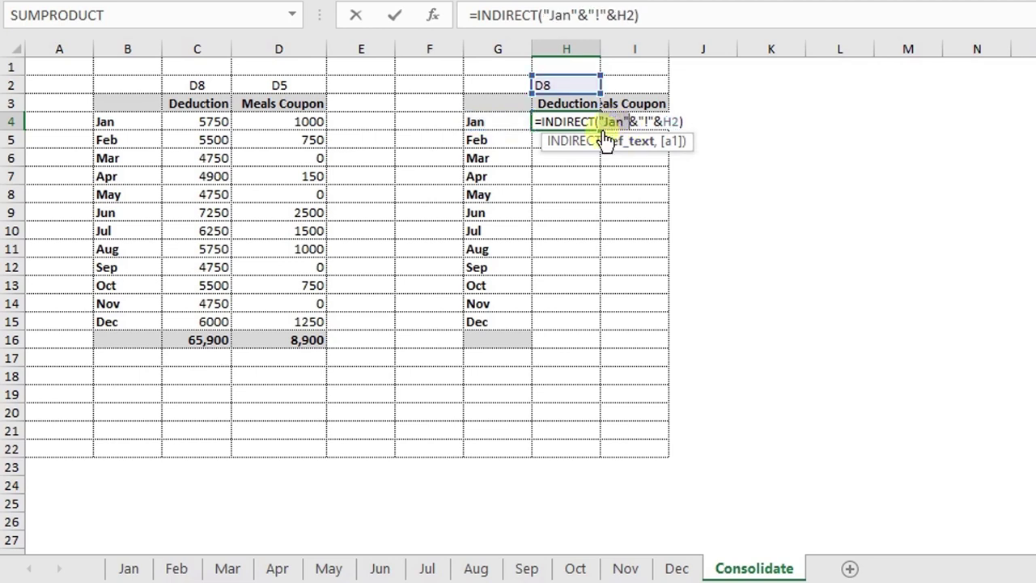
key(ctrl+z)
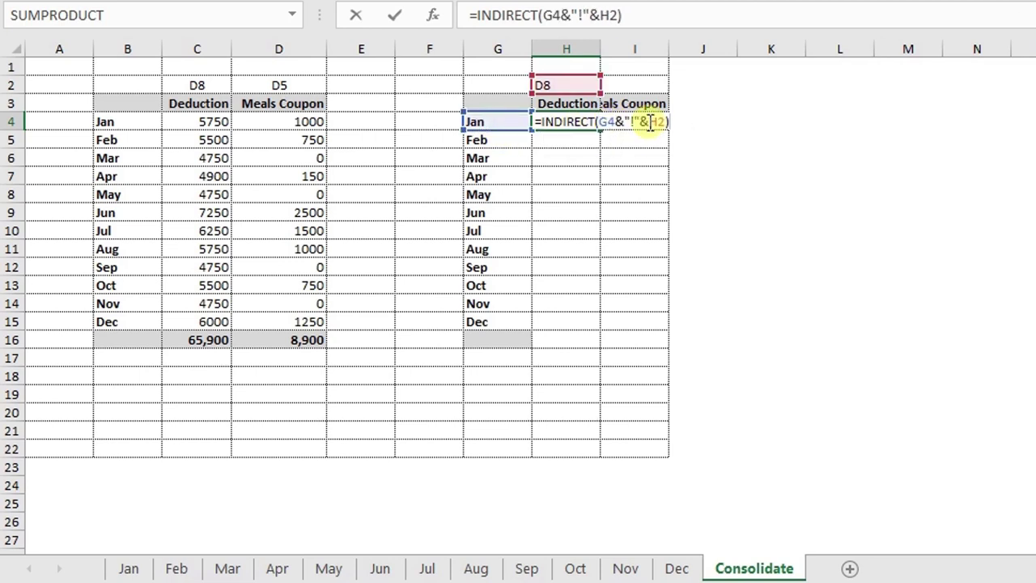
click(664, 122)
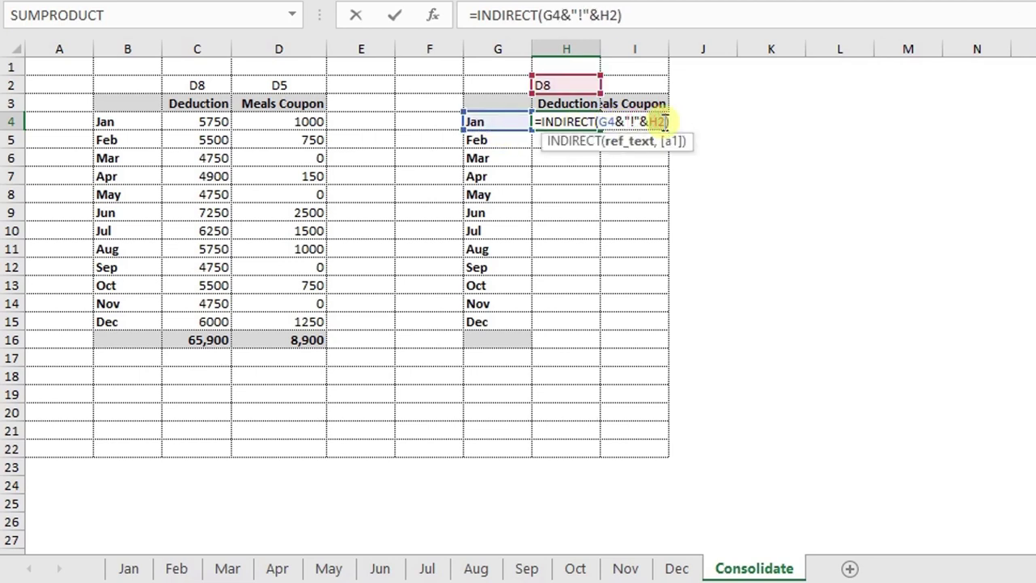
key(F9)
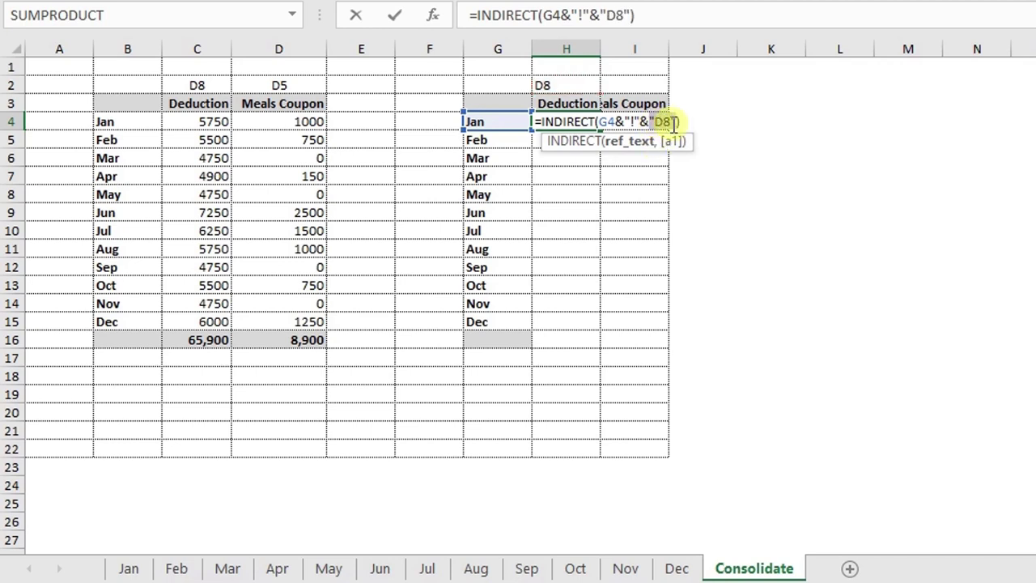
key(Escape)
double_click(608, 121)
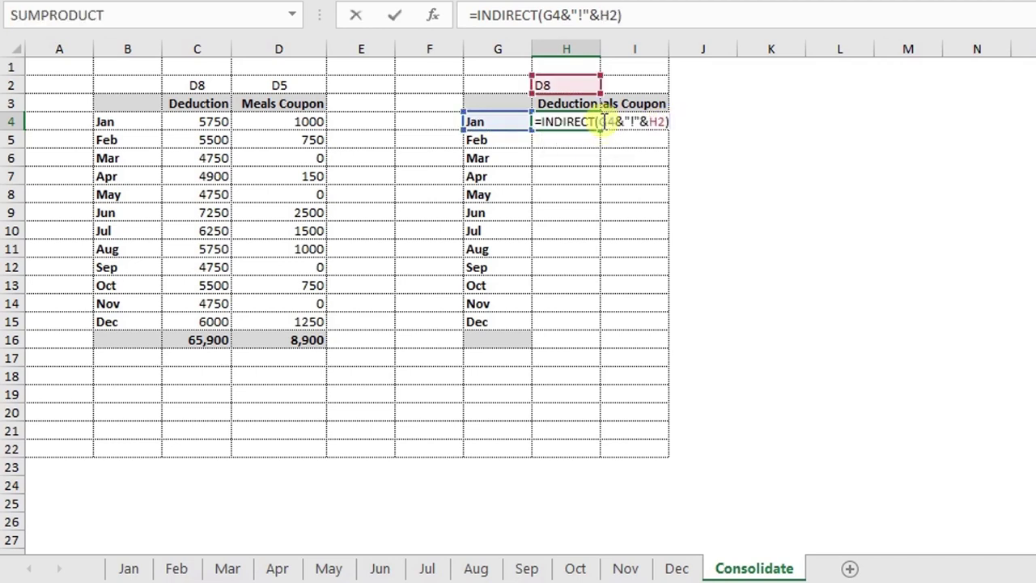
drag(599, 121, 662, 121)
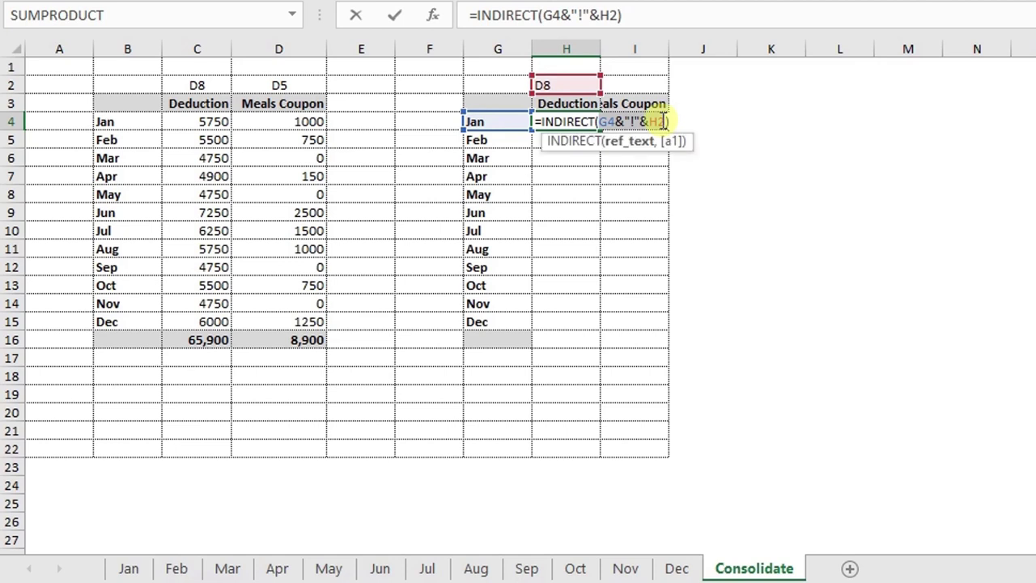
key(F9)
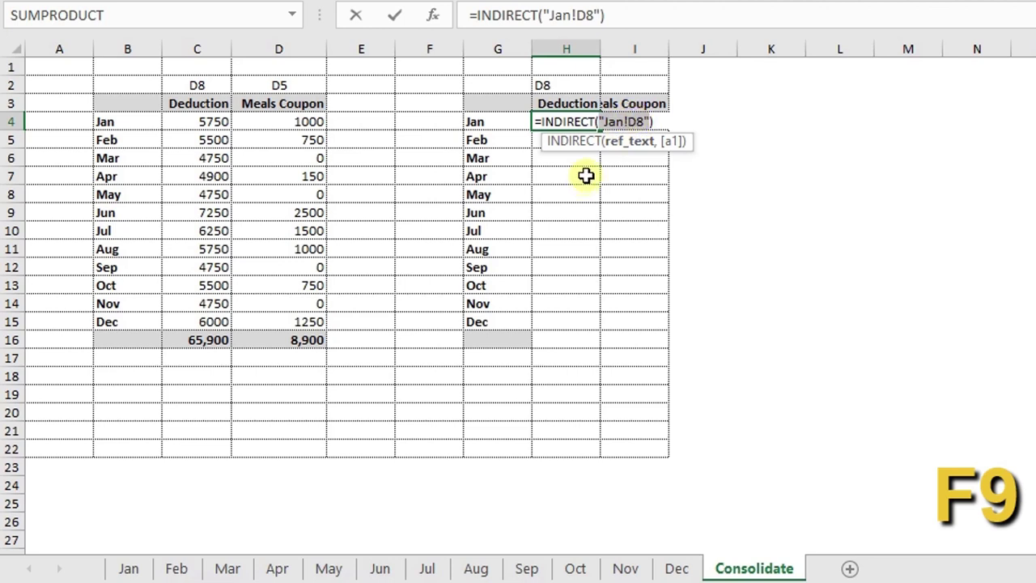
key(Escape)
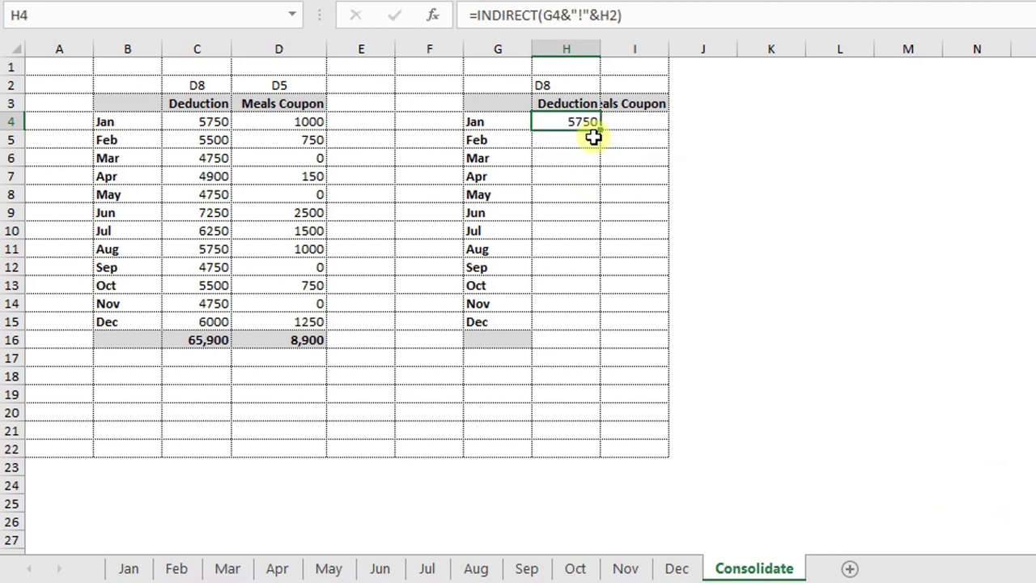
Step: Lock H4's H2 reference as $H$2 in the INDIRECT formula
key(F2)
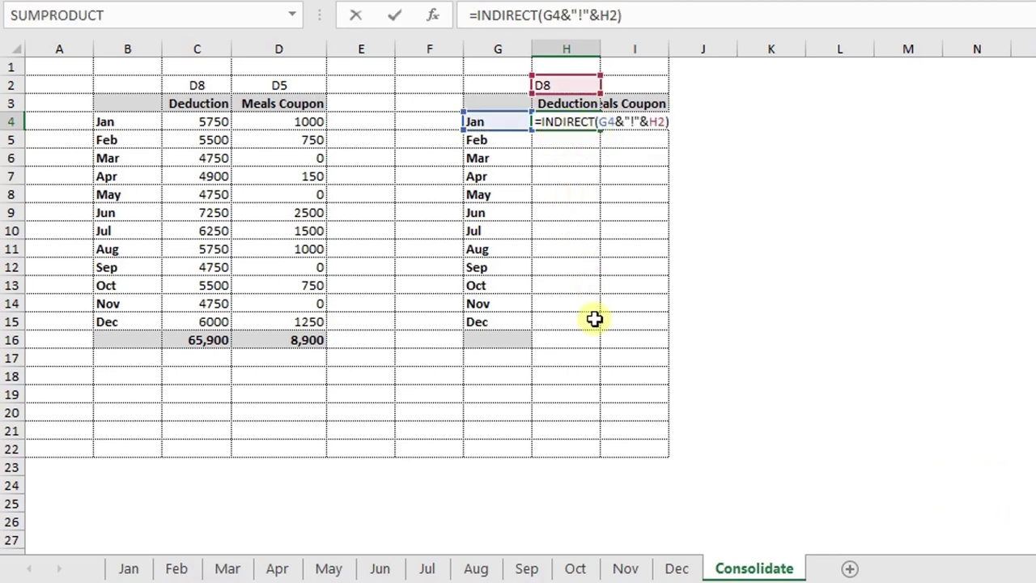
key(Escape)
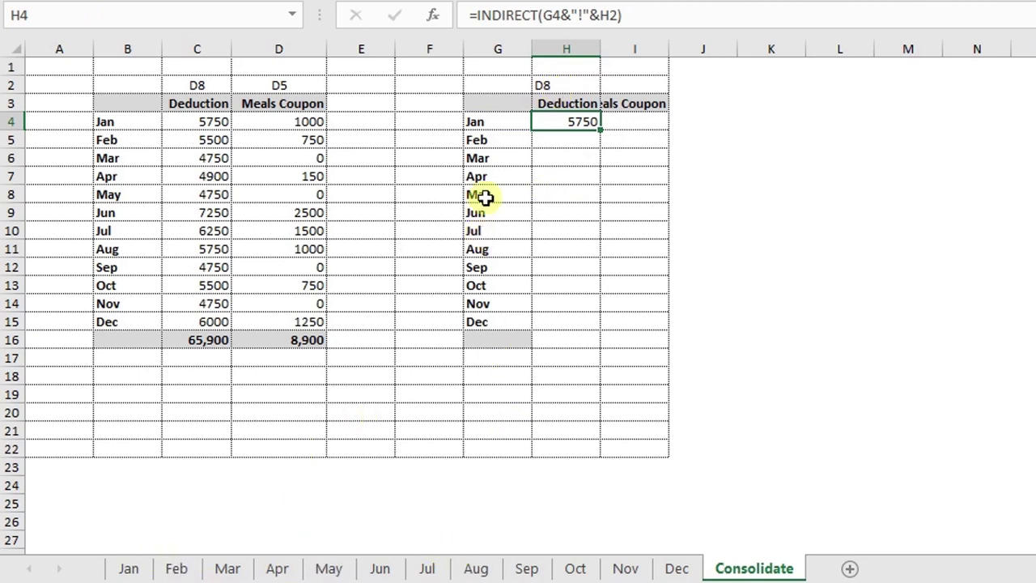
drag(502, 139, 502, 317)
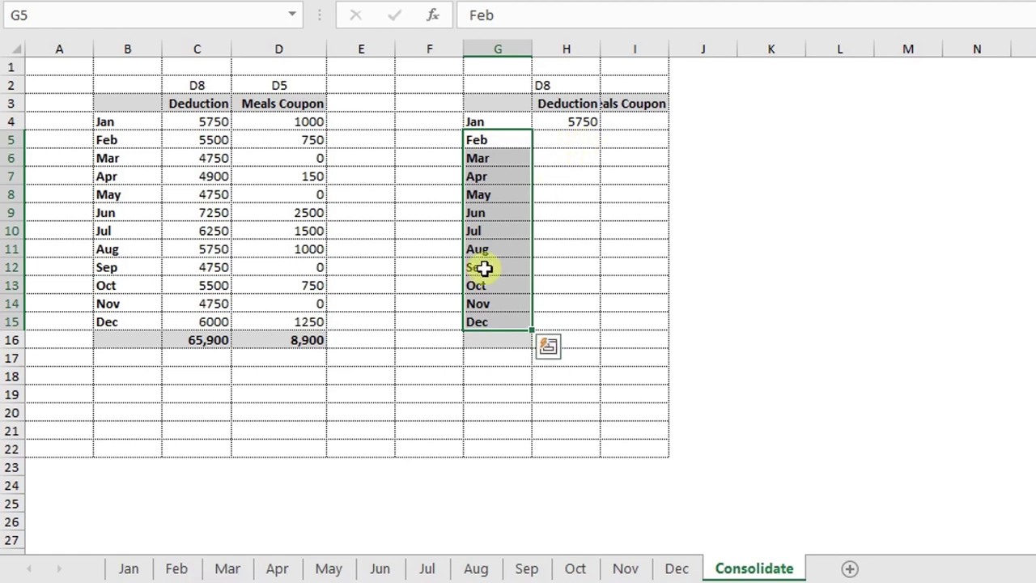
click(591, 88)
drag(577, 133, 565, 320)
click(565, 118)
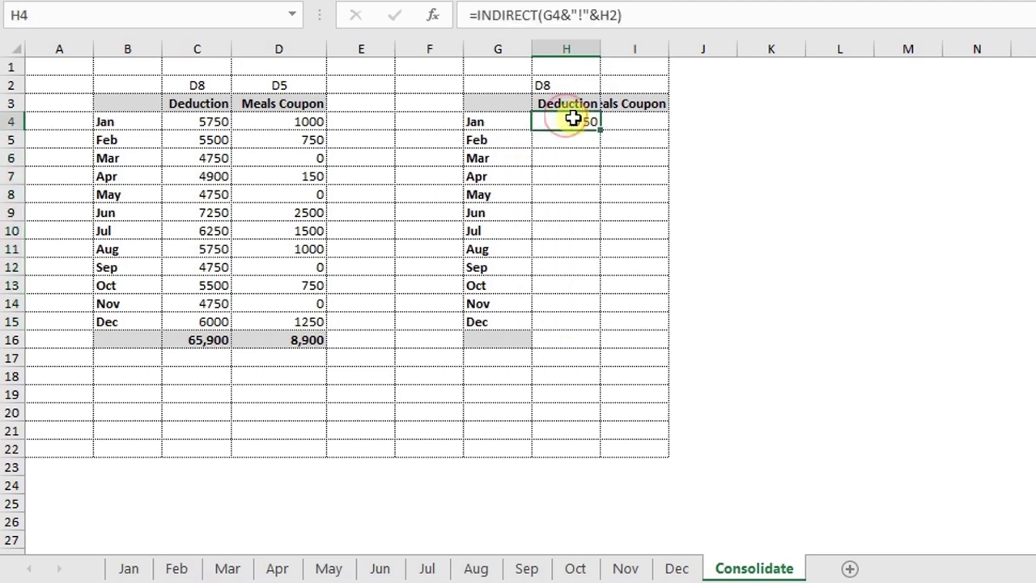
double_click(568, 120)
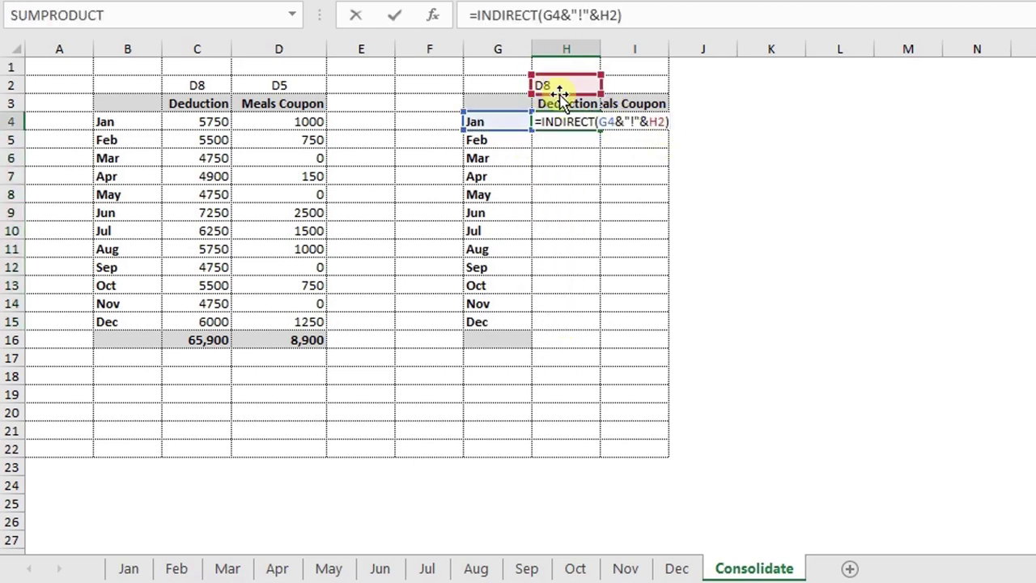
click(657, 123)
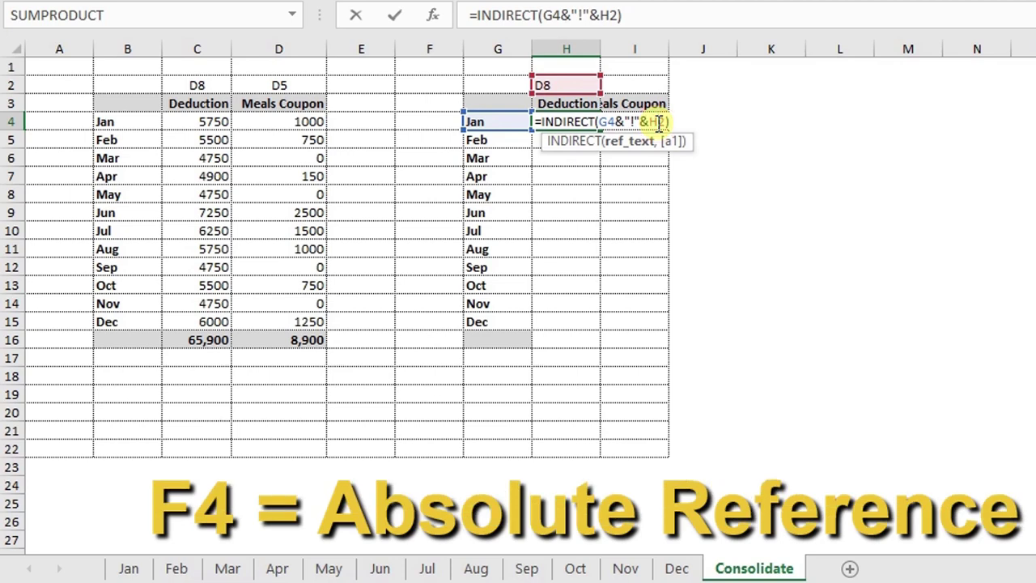
key(F4)
key(Return)
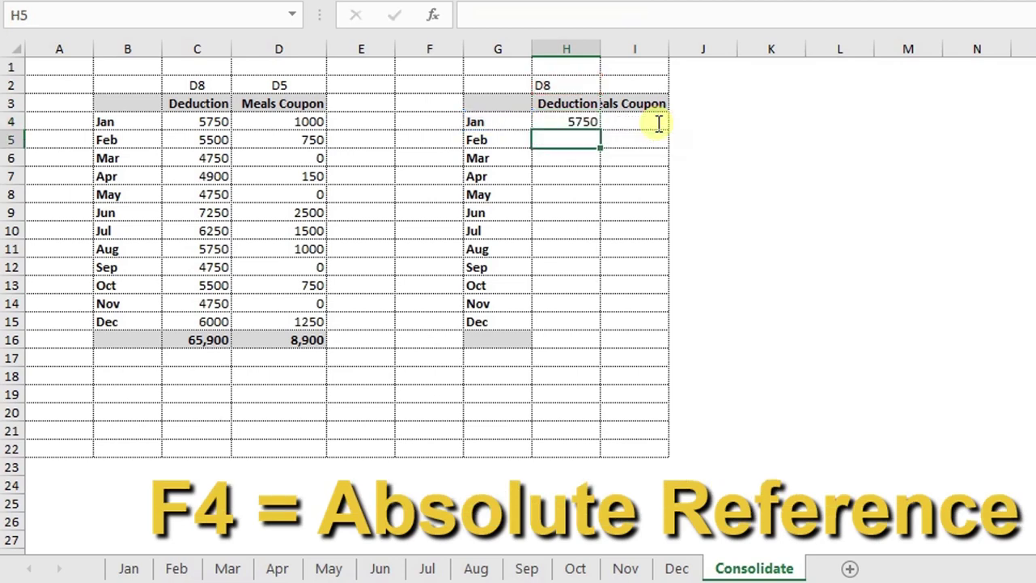
Step: Fill H4's formula down to H15 and check H6's references
click(582, 126)
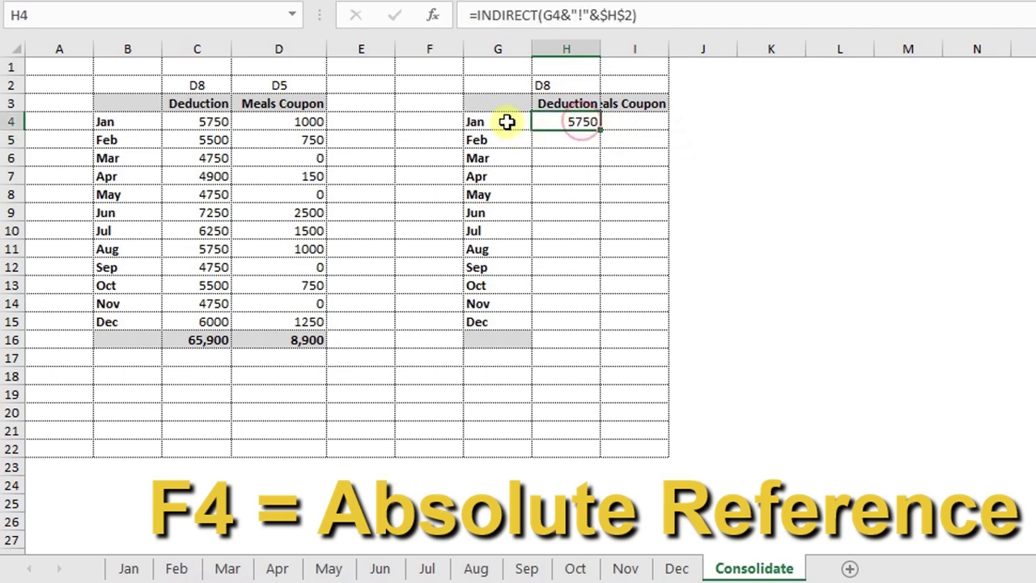
key(F2)
key(Escape)
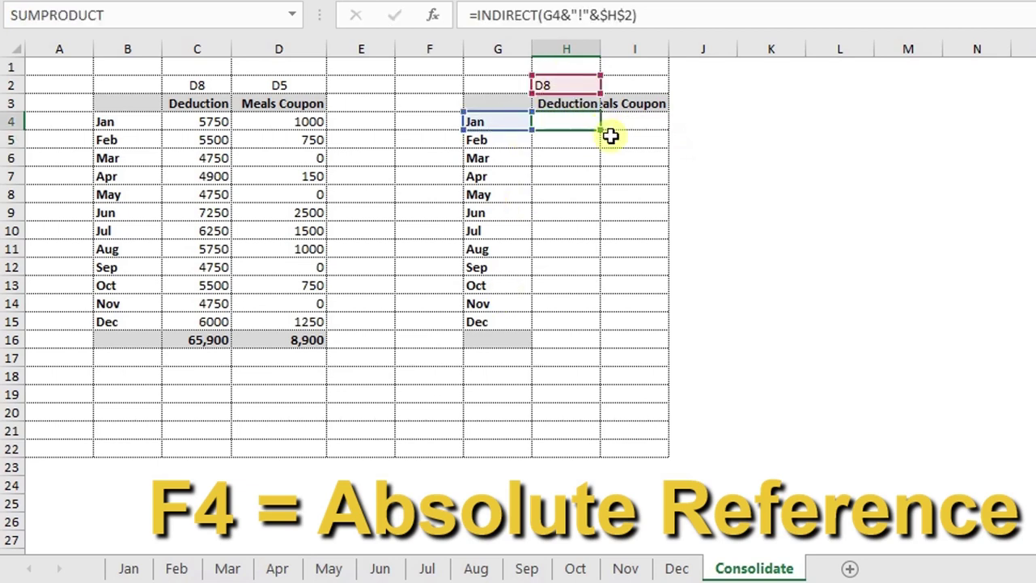
drag(605, 134, 599, 329)
click(547, 161)
key(F2)
key(Escape)
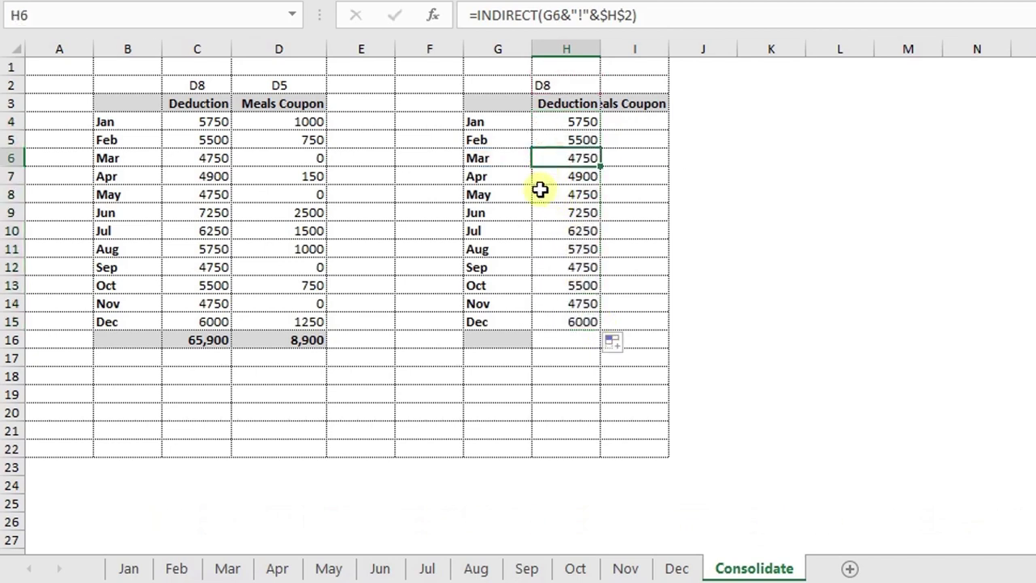
click(568, 234)
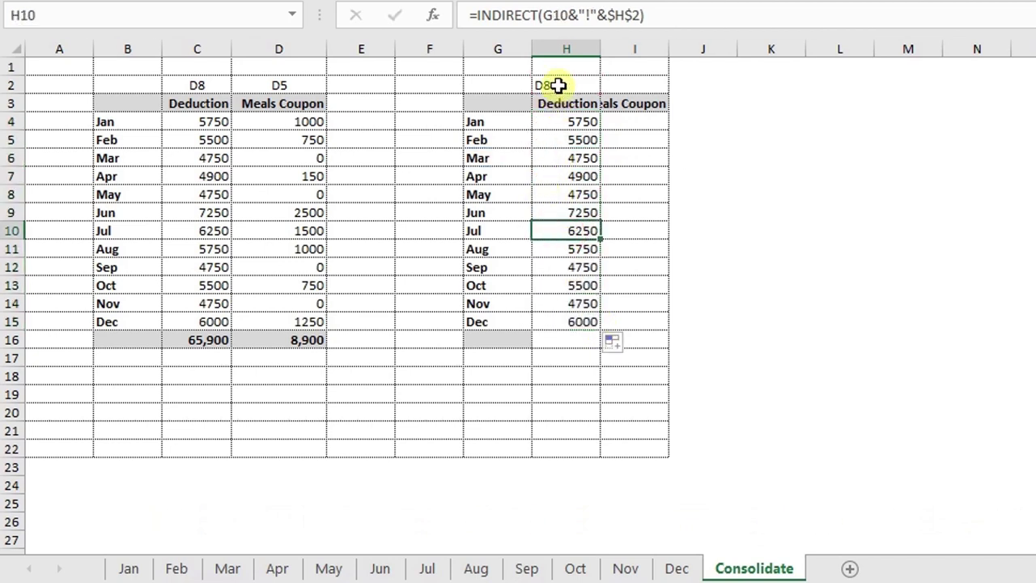
key(F2)
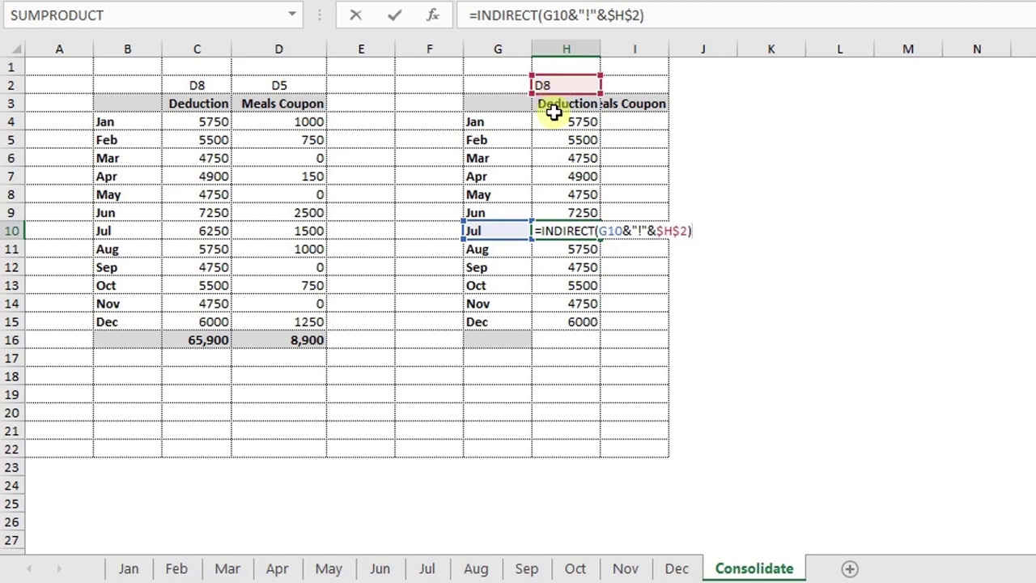
key(Escape)
click(515, 307)
click(564, 306)
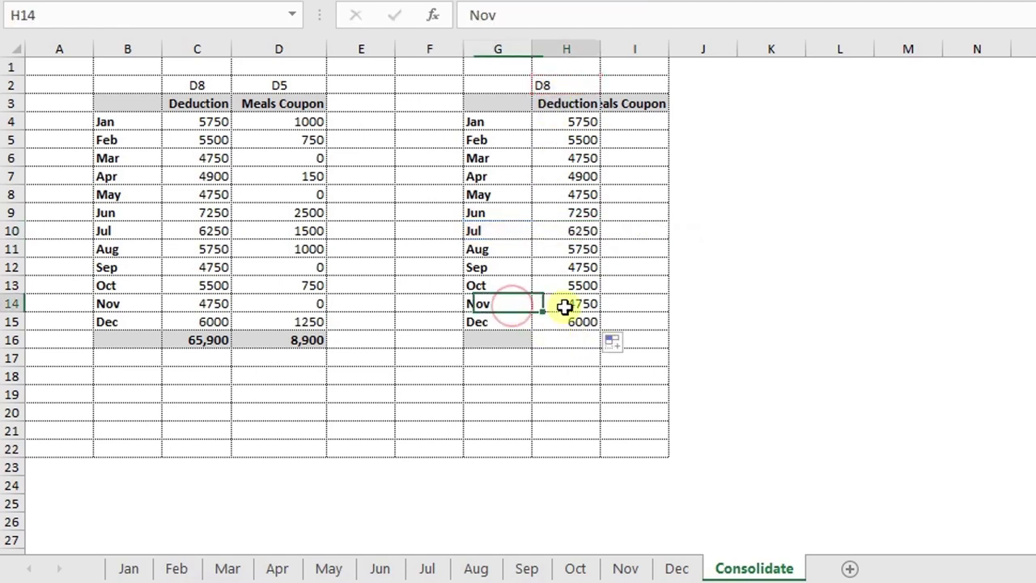
click(624, 566)
double_click(559, 224)
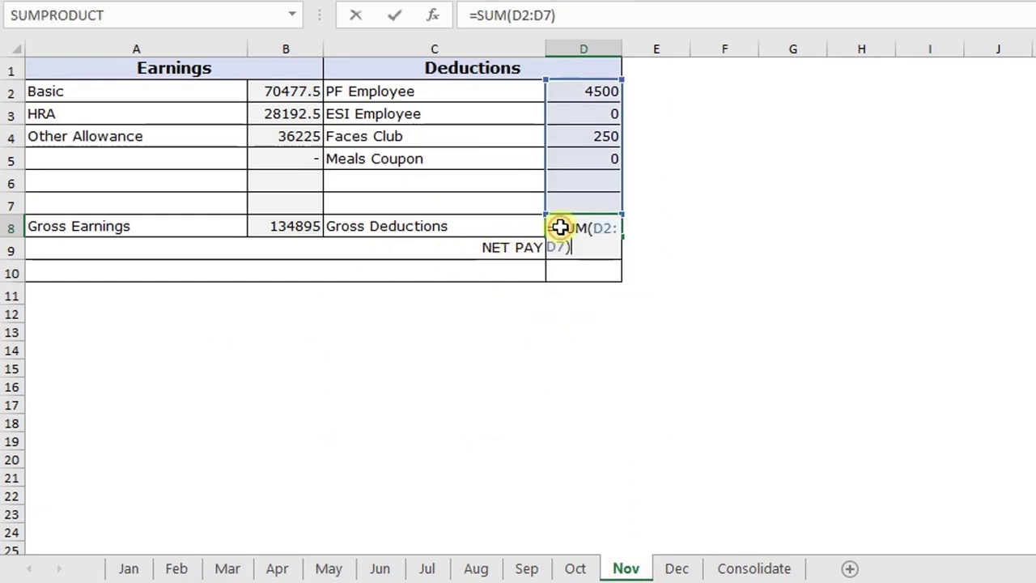
key(Escape)
click(722, 573)
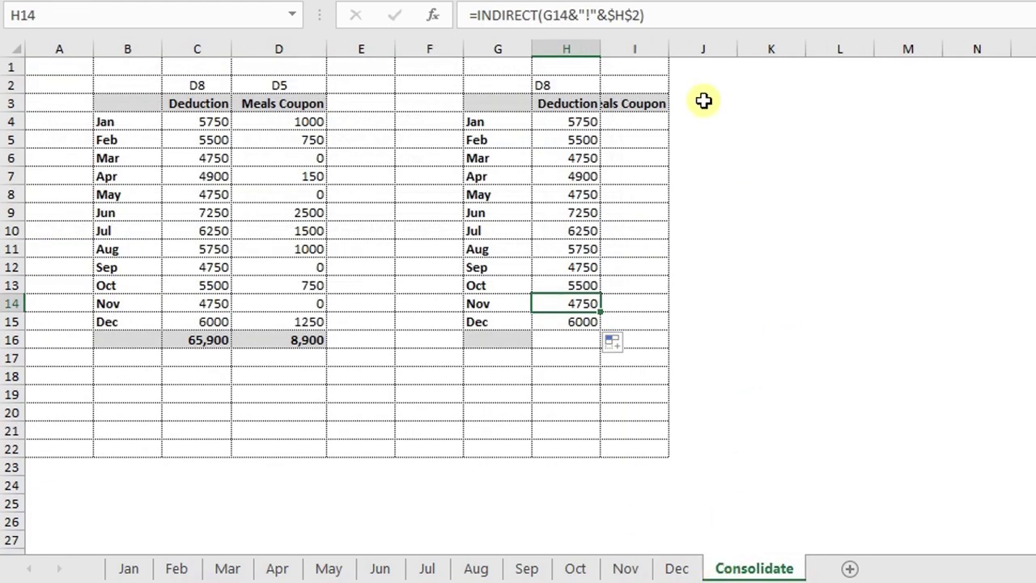
drag(667, 50, 687, 64)
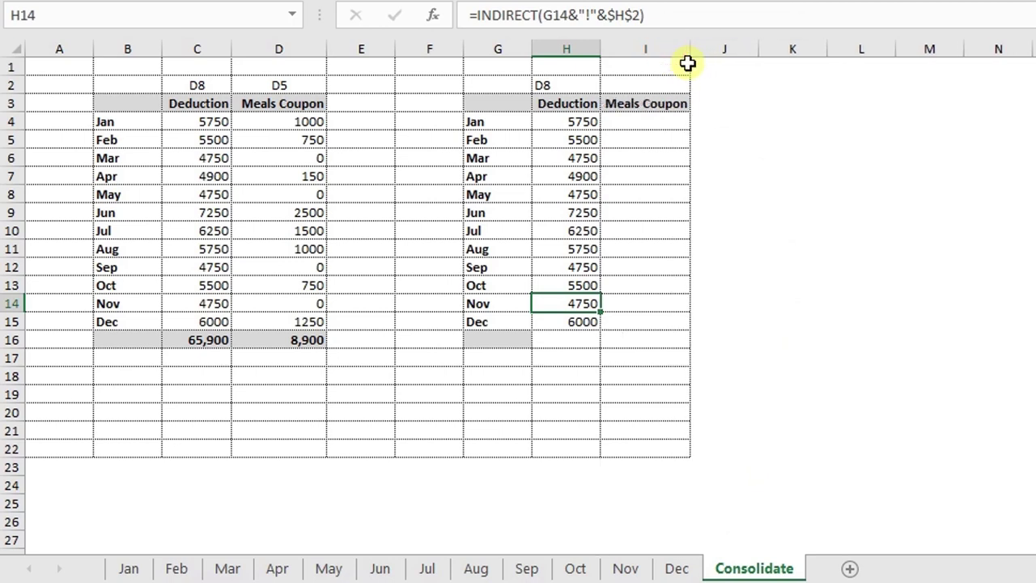
click(571, 86)
click(498, 130)
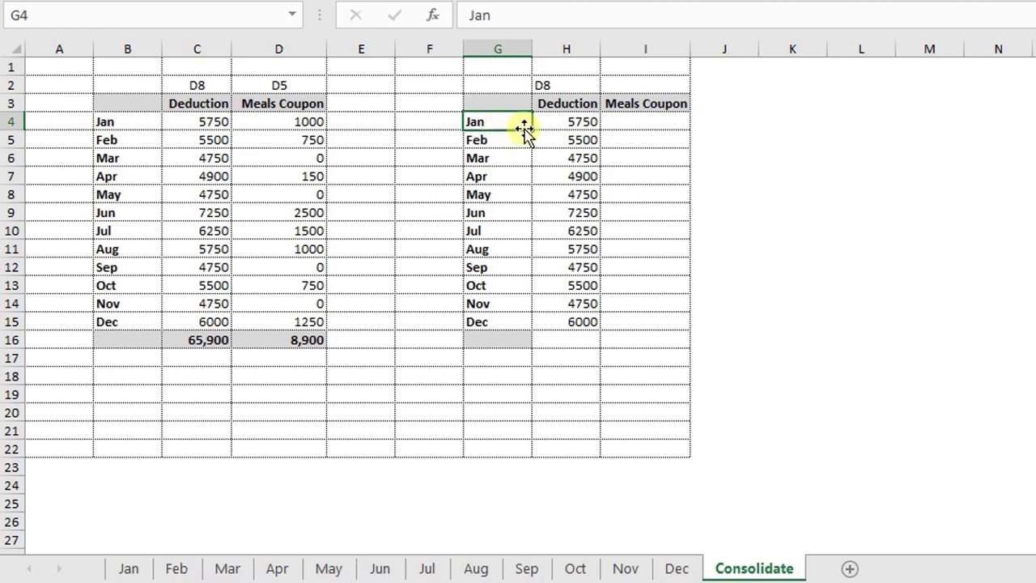
drag(628, 120, 607, 318)
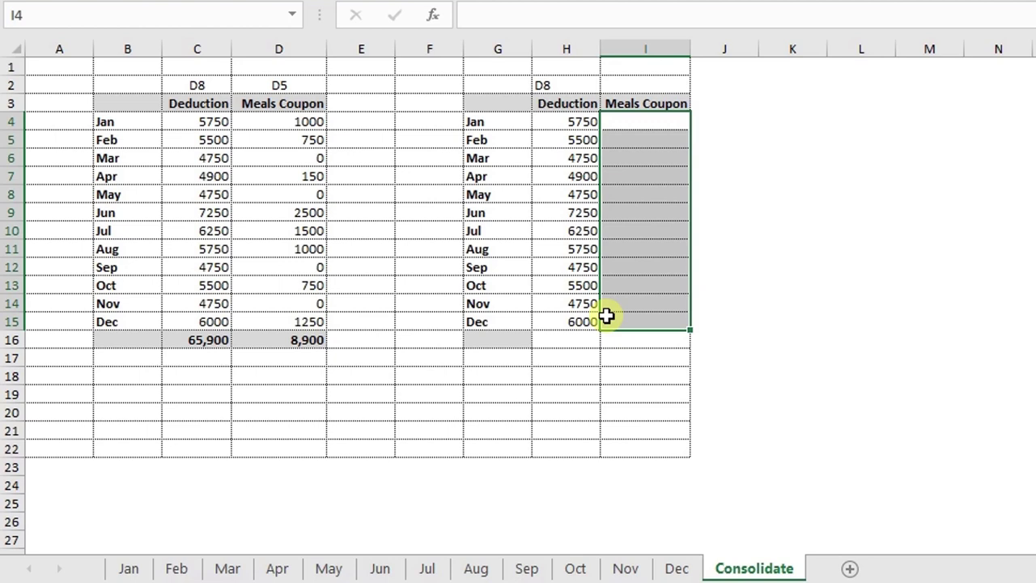
key(Left)
key(ctrl+Down)
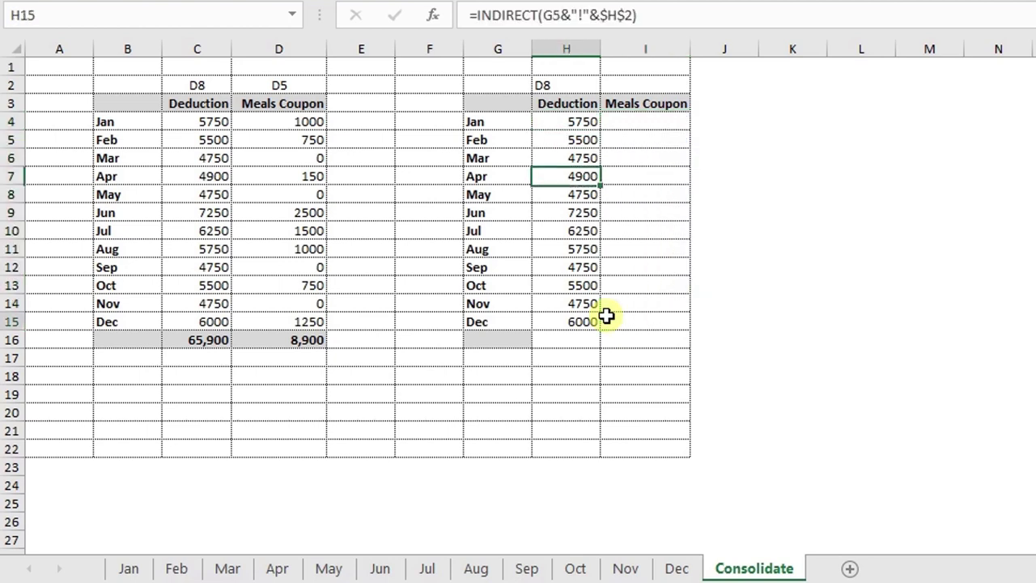
click(583, 124)
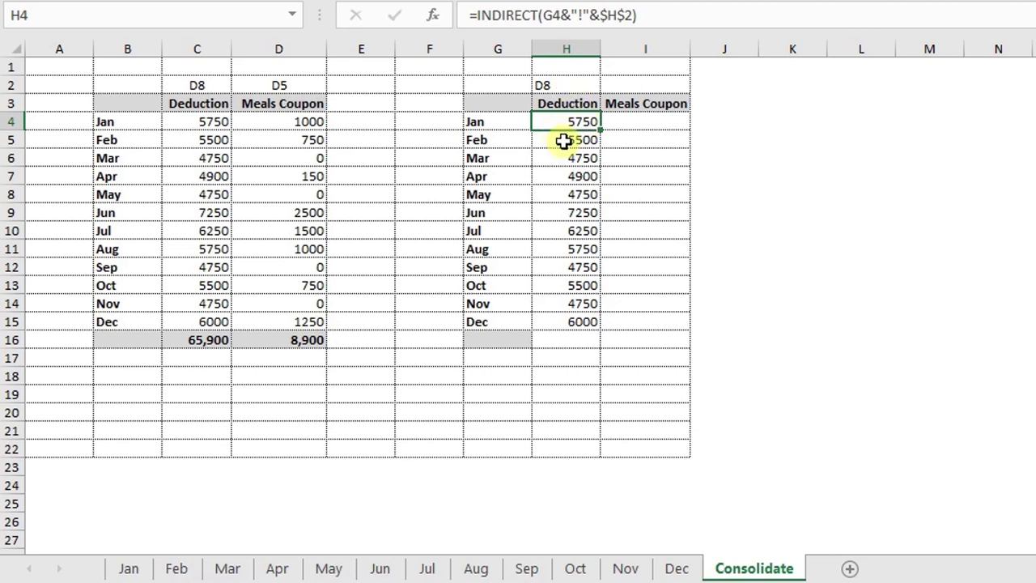
click(627, 123)
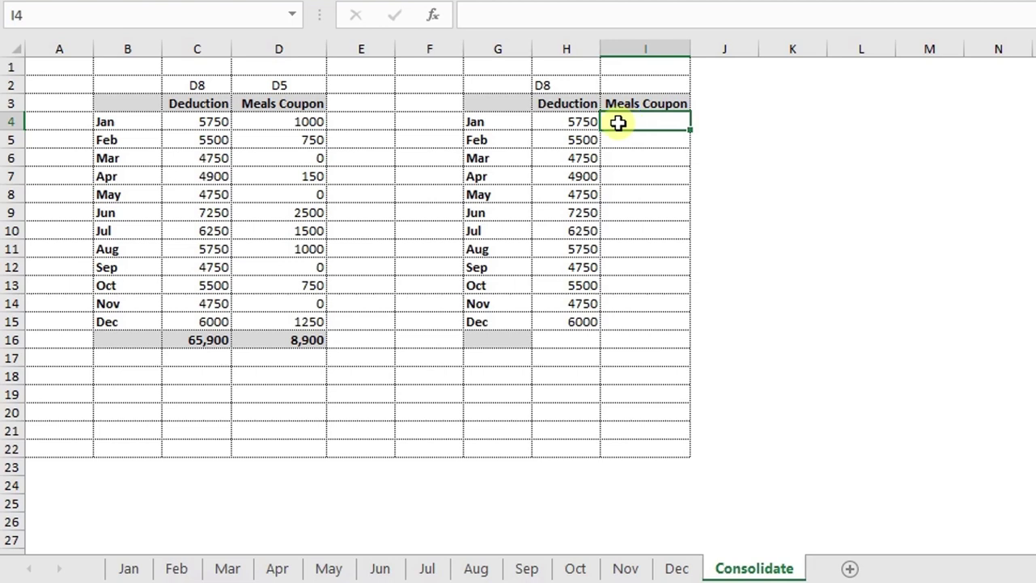
Step: Enter the address D5 in I2 above the Meals Coupon column
click(630, 82)
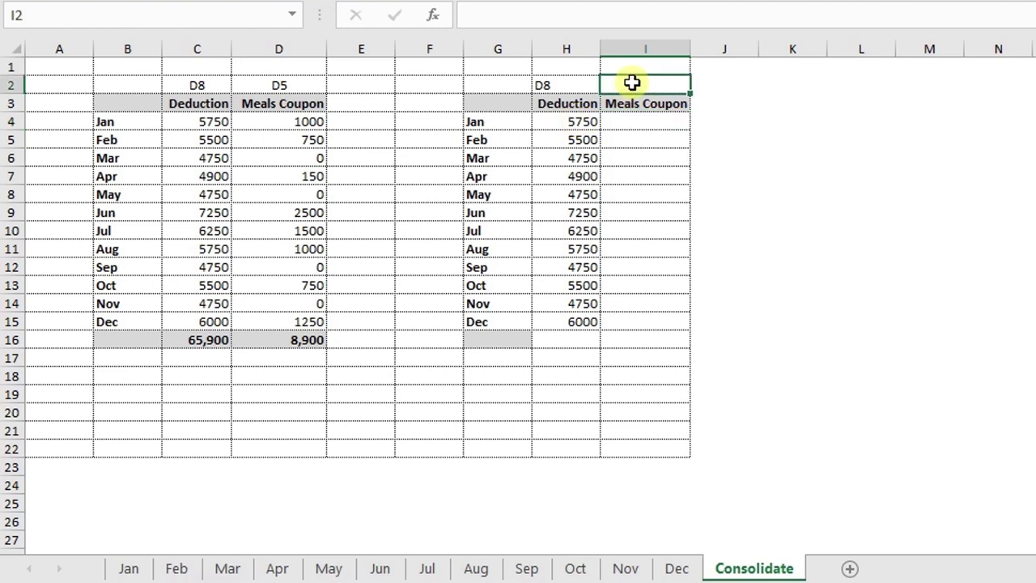
click(282, 83)
click(628, 80)
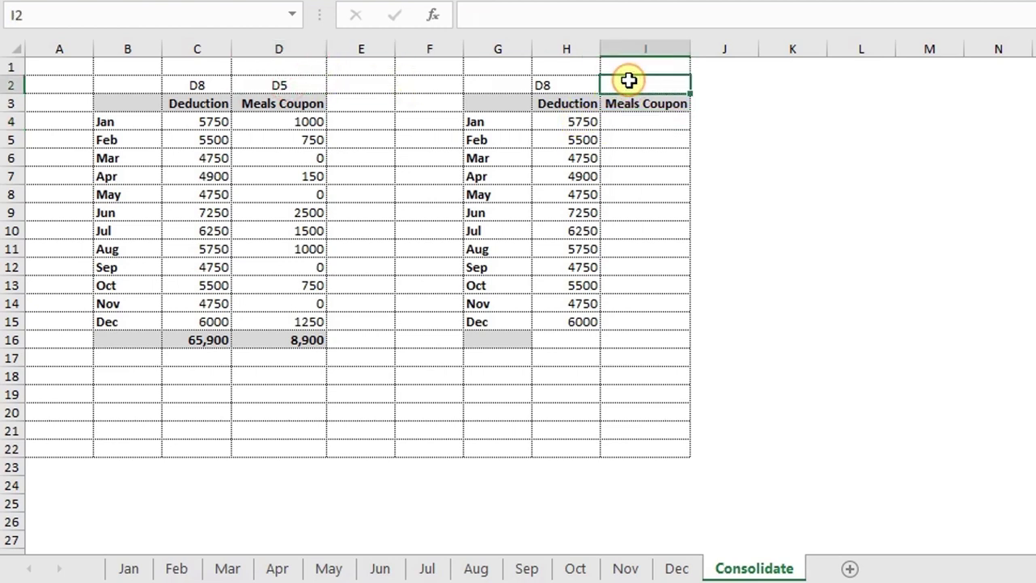
text(D5)
key(Return)
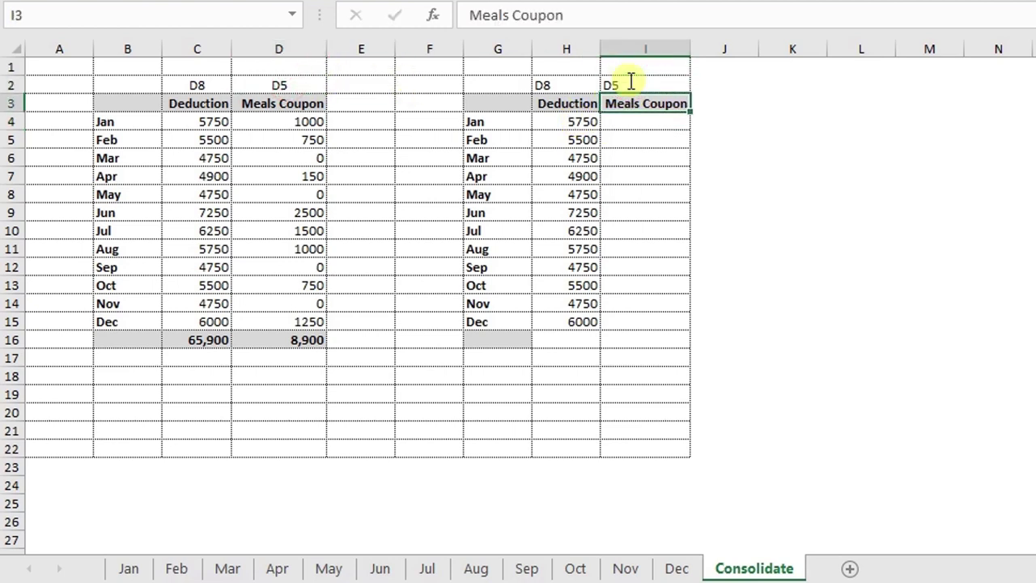
Step: Verify Meals Coupon sits in D5 on the Jan, Feb and Aug sheets, then return to Consolidate
click(128, 569)
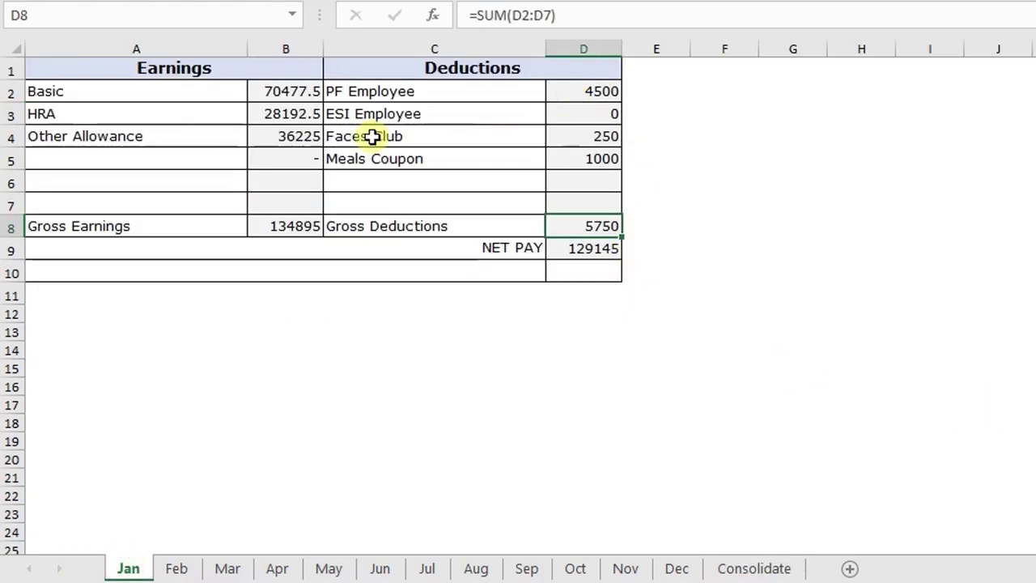
click(584, 161)
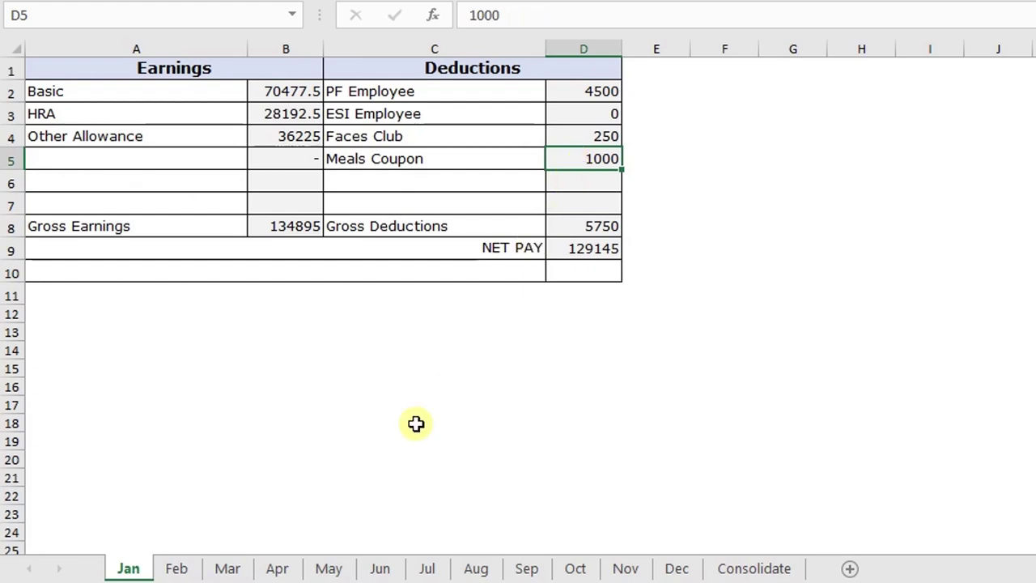
click(175, 569)
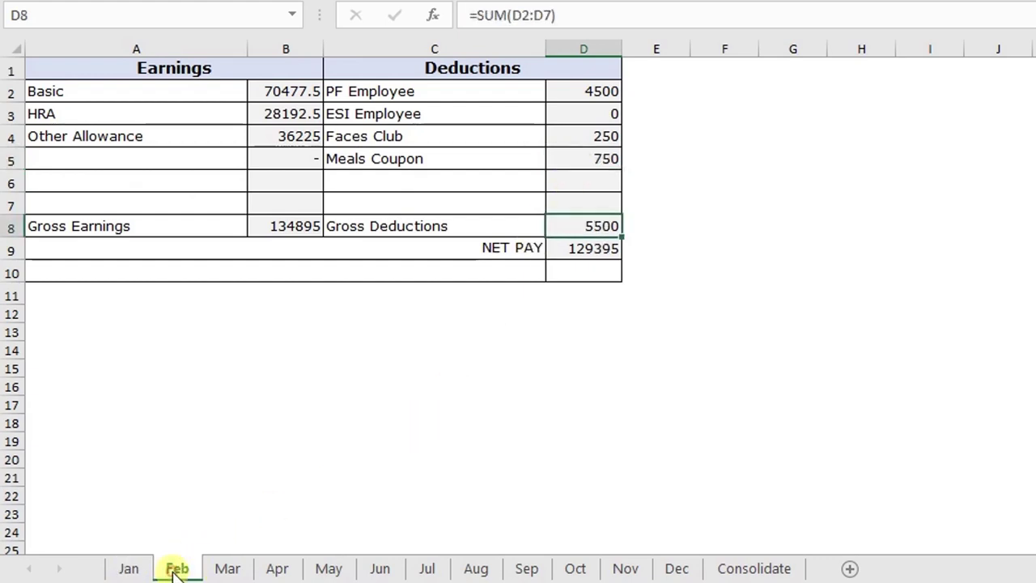
click(475, 568)
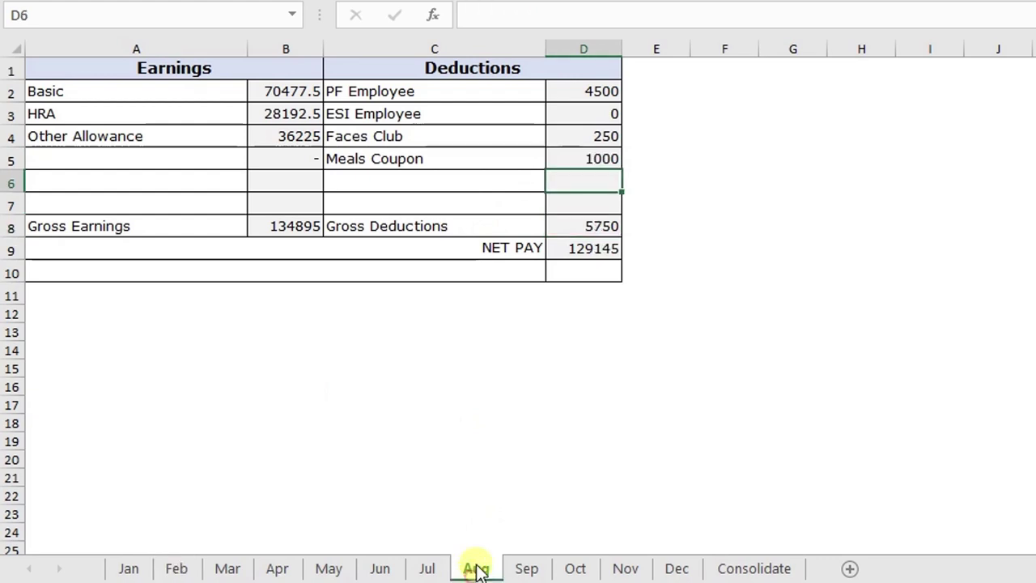
click(602, 155)
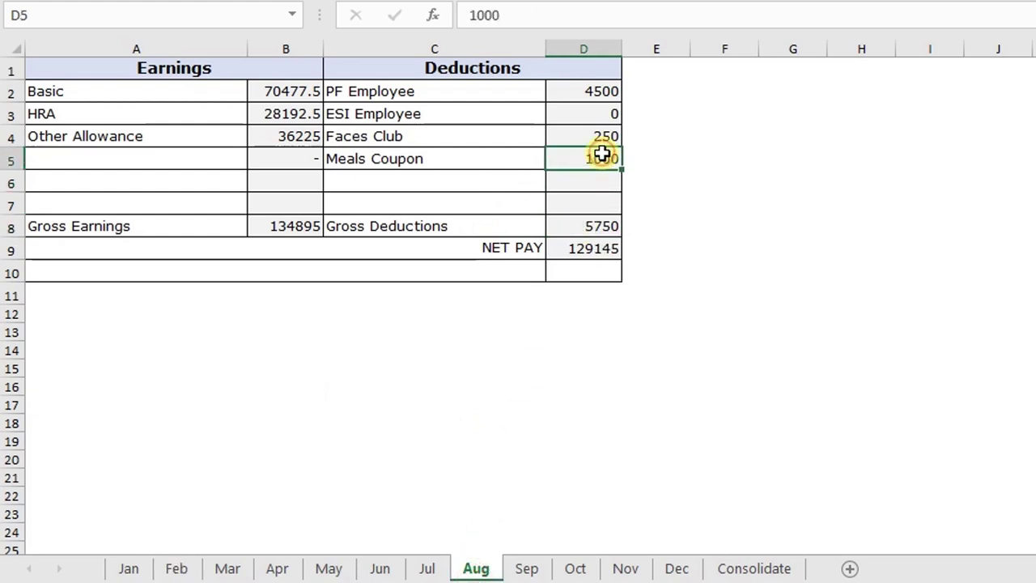
click(763, 568)
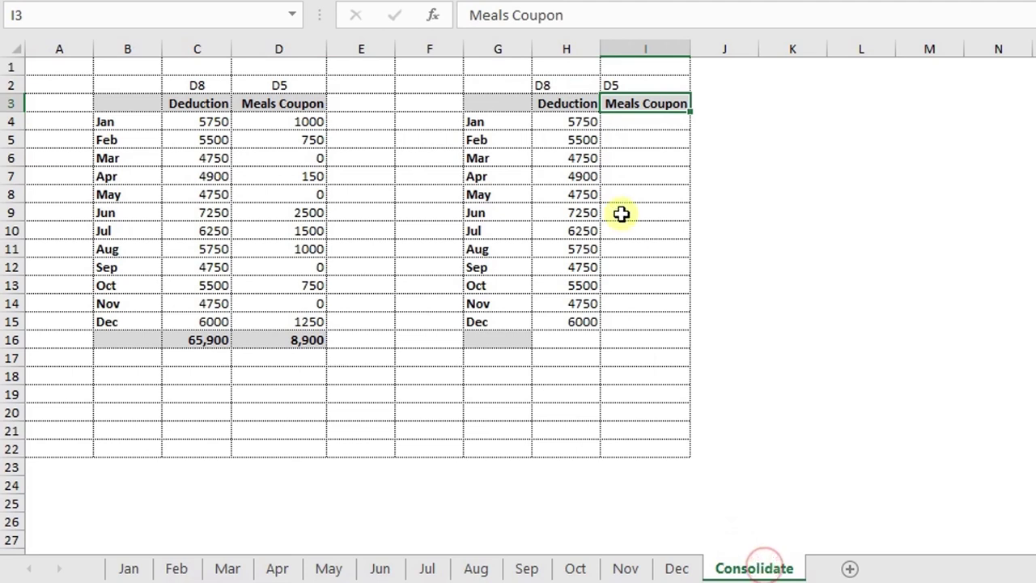
Step: Build an INDIRECT formula in I4 joining month cell G4 with address cell I2
drag(651, 127, 652, 328)
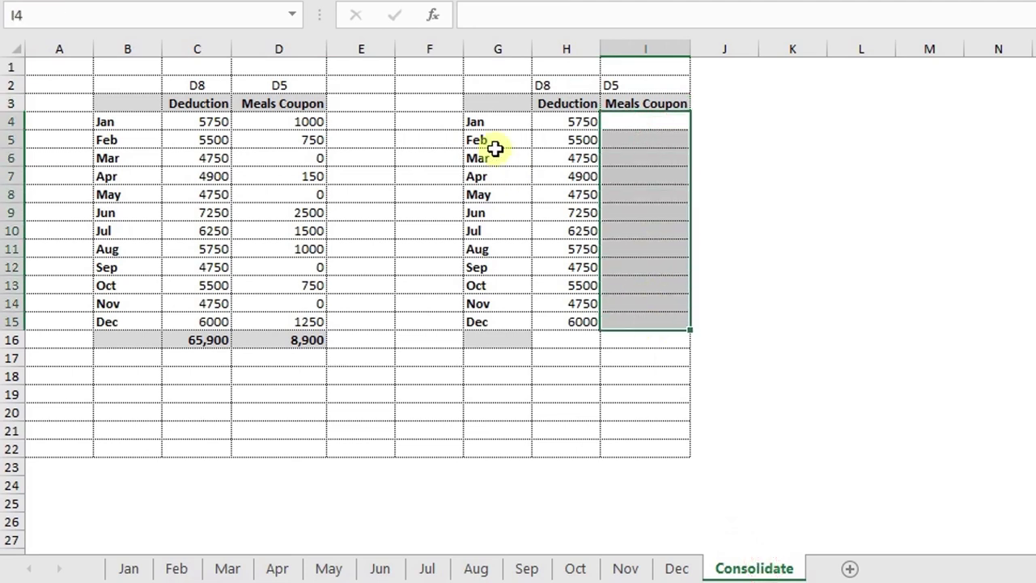
drag(497, 126, 494, 317)
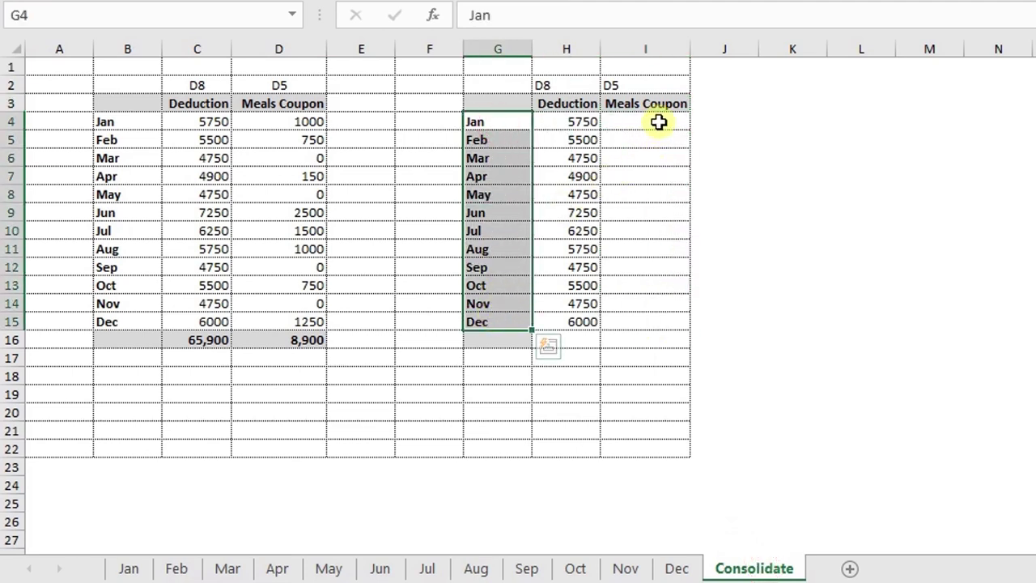
drag(654, 123, 655, 324)
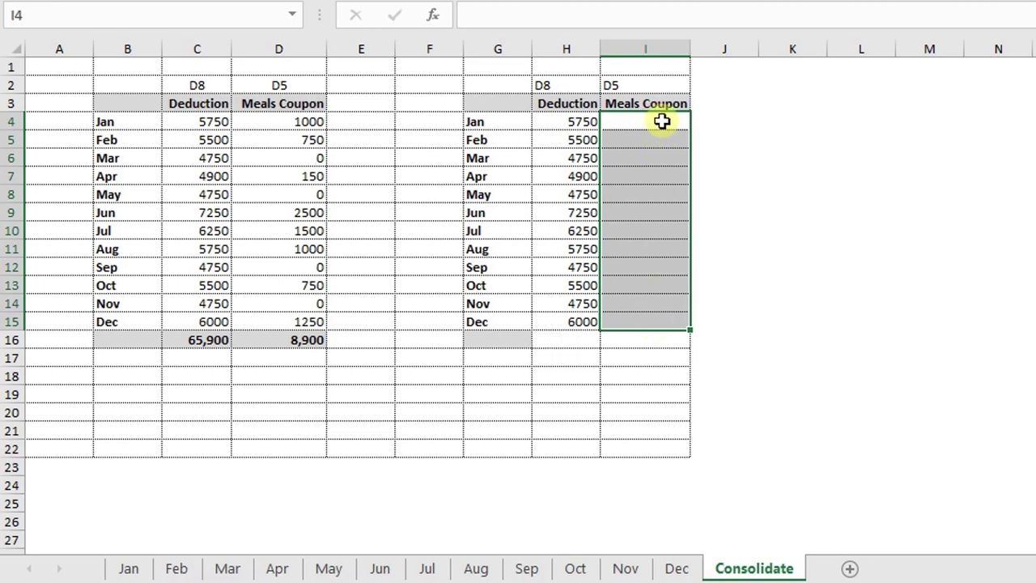
click(662, 121)
text(=indi)
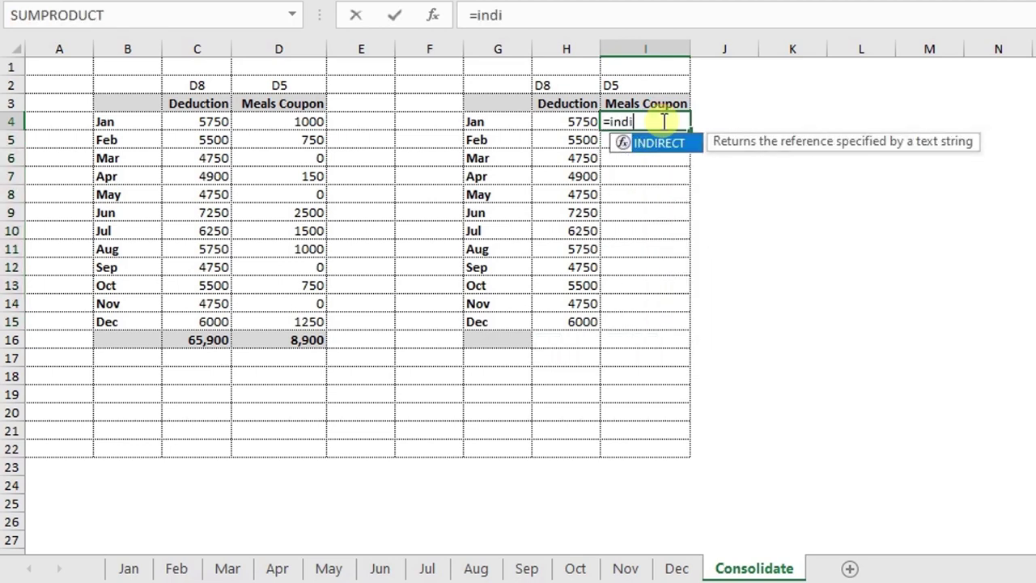
key(Tab)
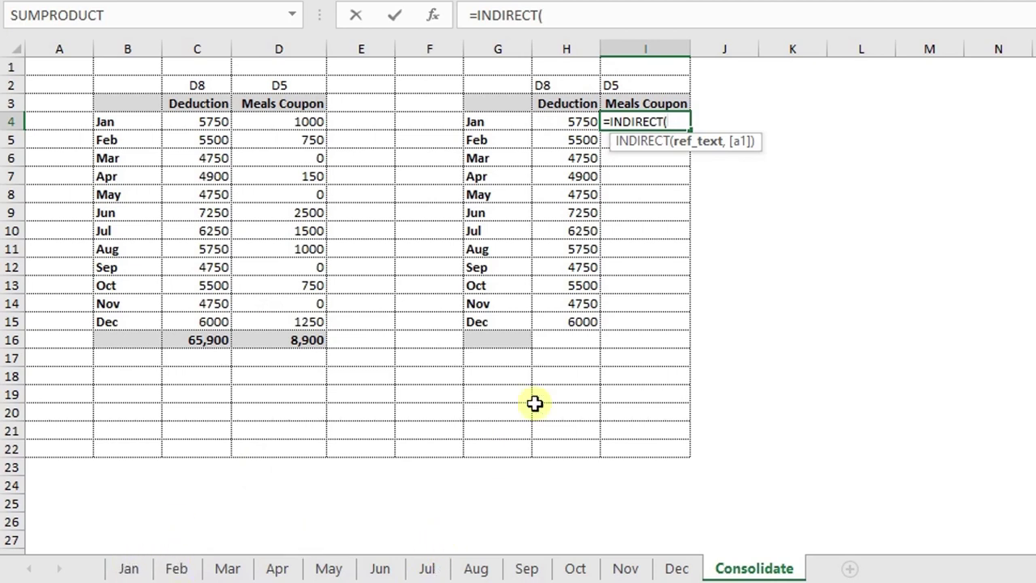
click(499, 120)
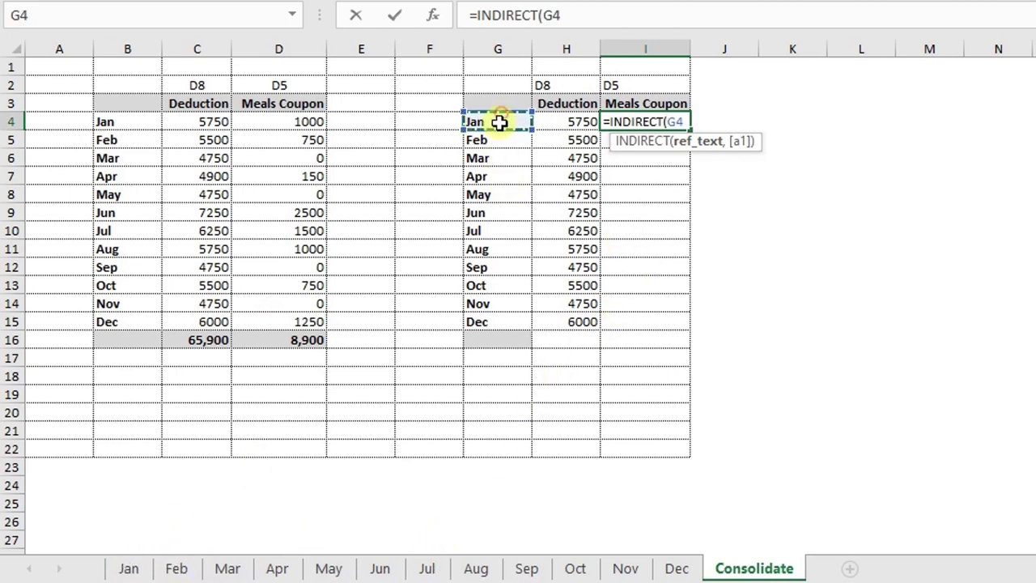
text(&"!"&)
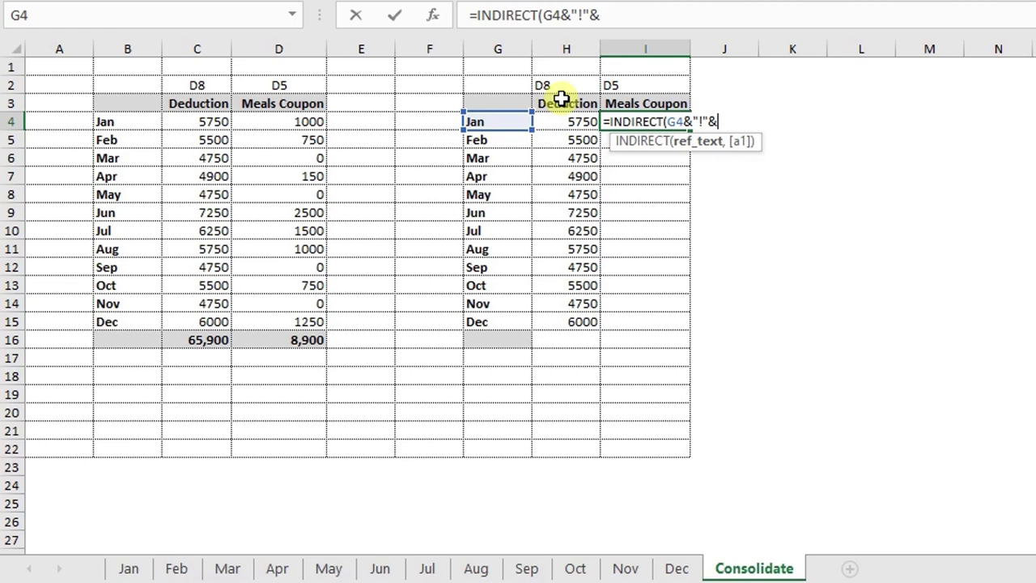
click(625, 86)
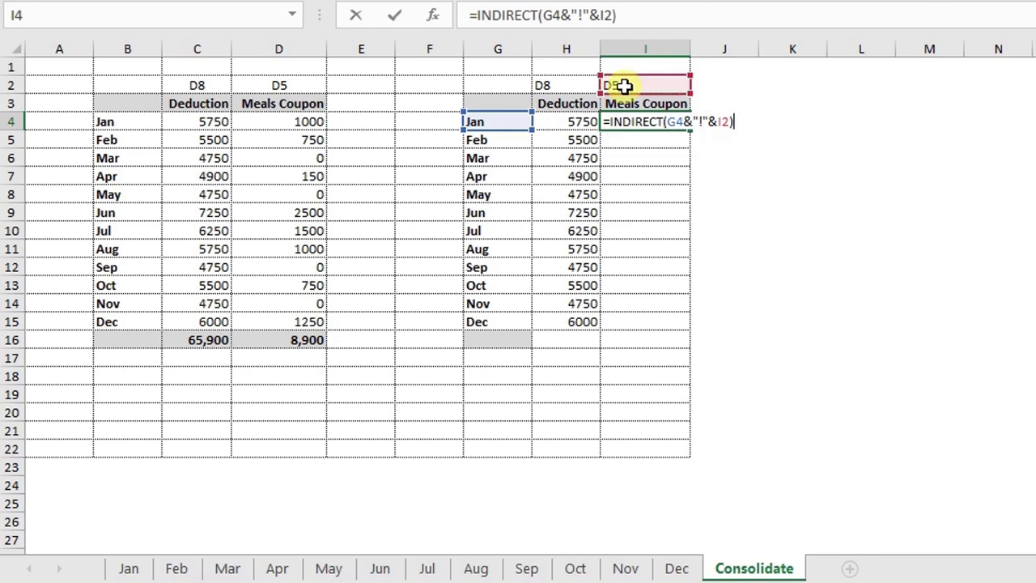
key(Return)
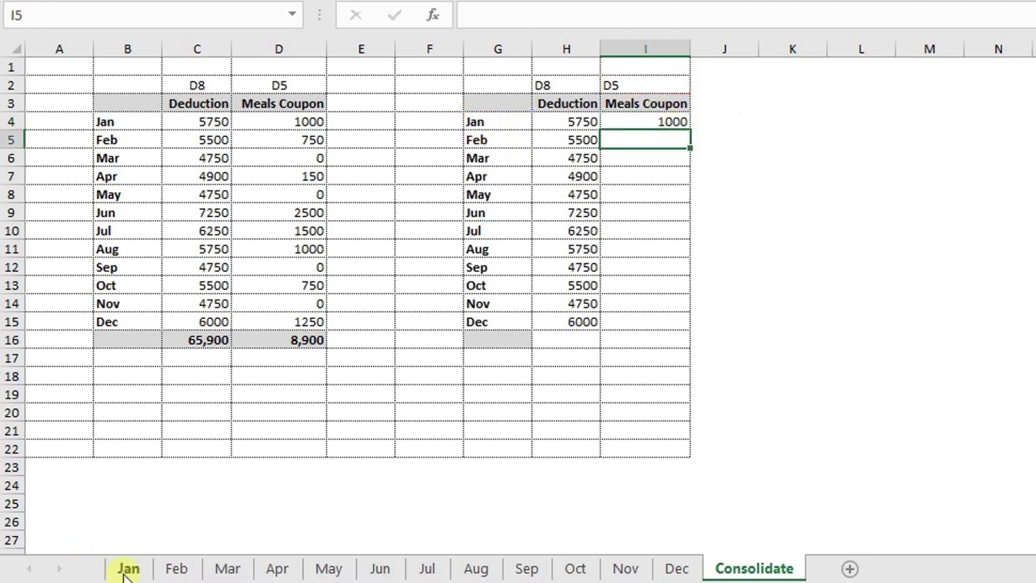
Step: Lock I4's I2 reference as $I$2 so it returns Jan's Meals Coupon, 1000
click(670, 128)
double_click(671, 123)
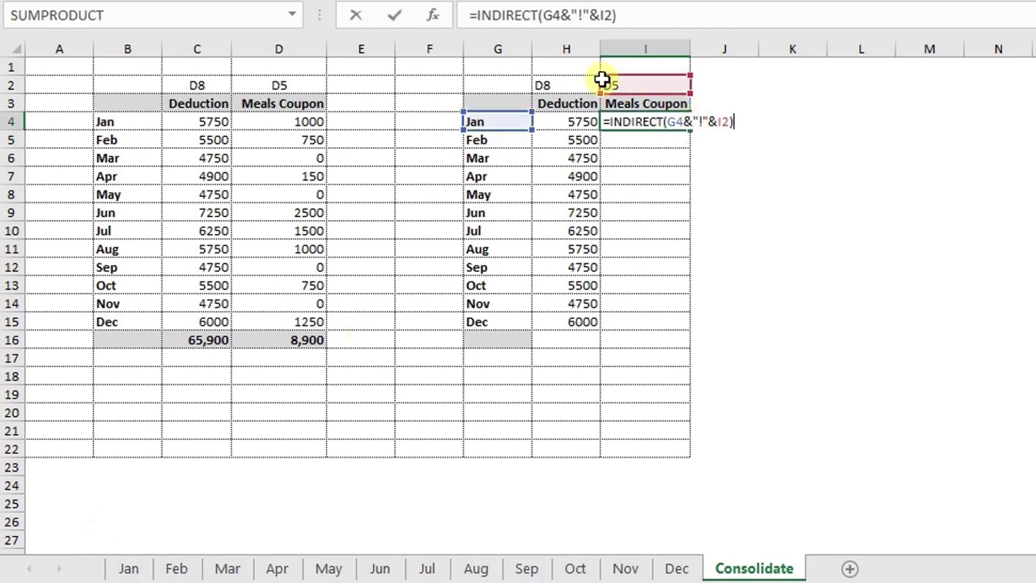
click(723, 121)
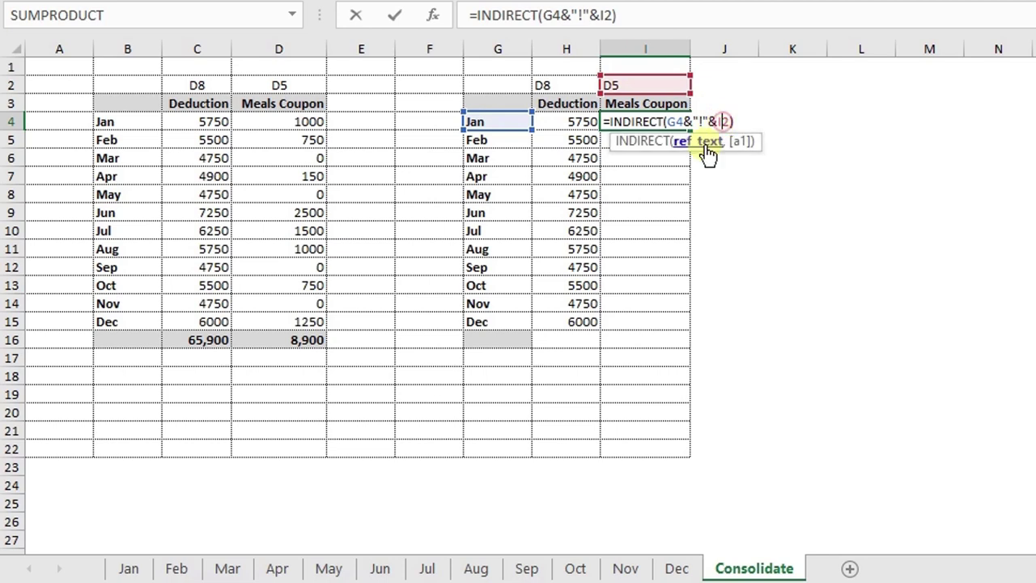
double_click(724, 122)
key(F4)
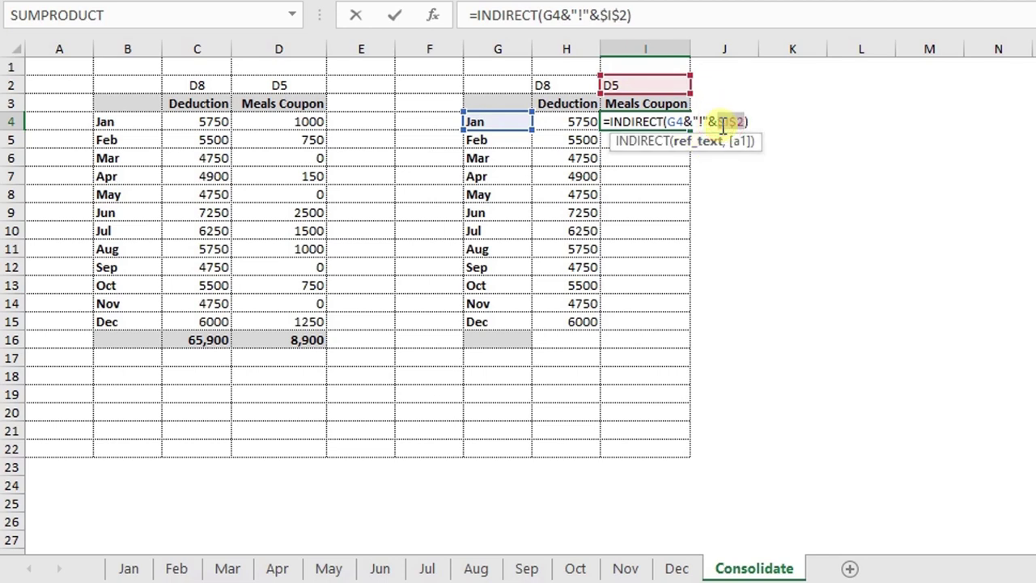
key(Return)
click(680, 122)
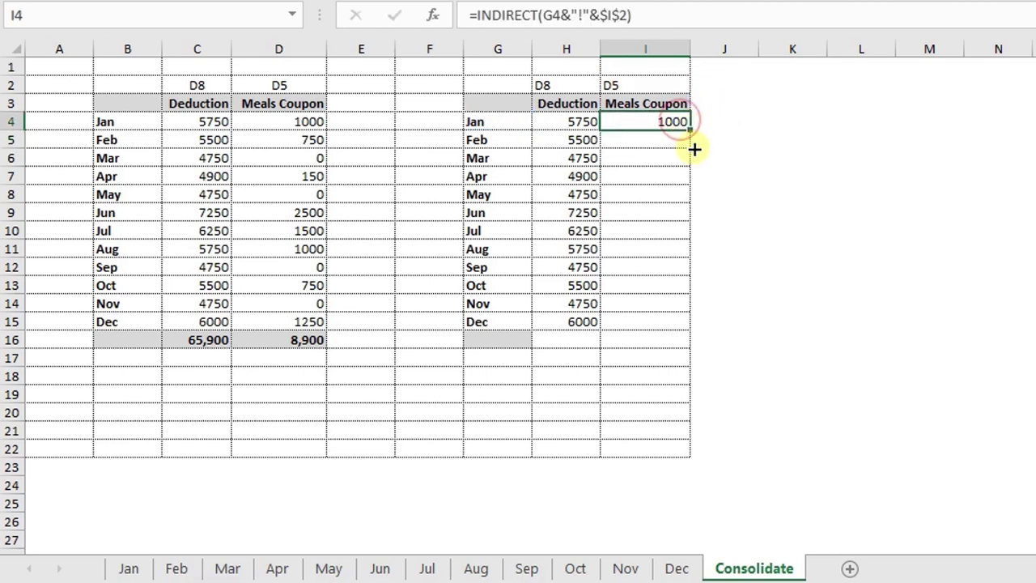
drag(691, 130, 686, 332)
drag(495, 122, 485, 321)
click(637, 85)
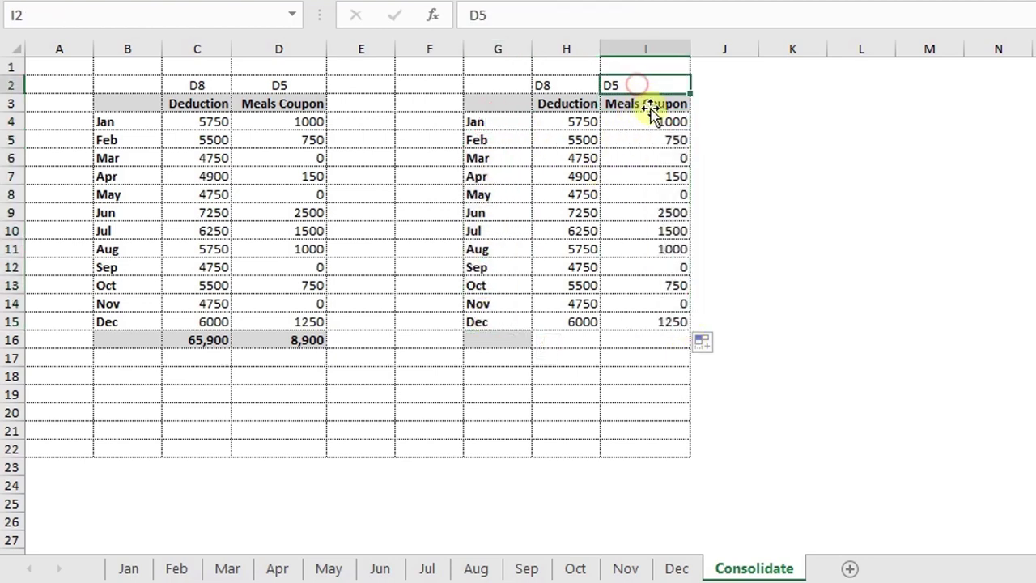
drag(660, 123, 663, 314)
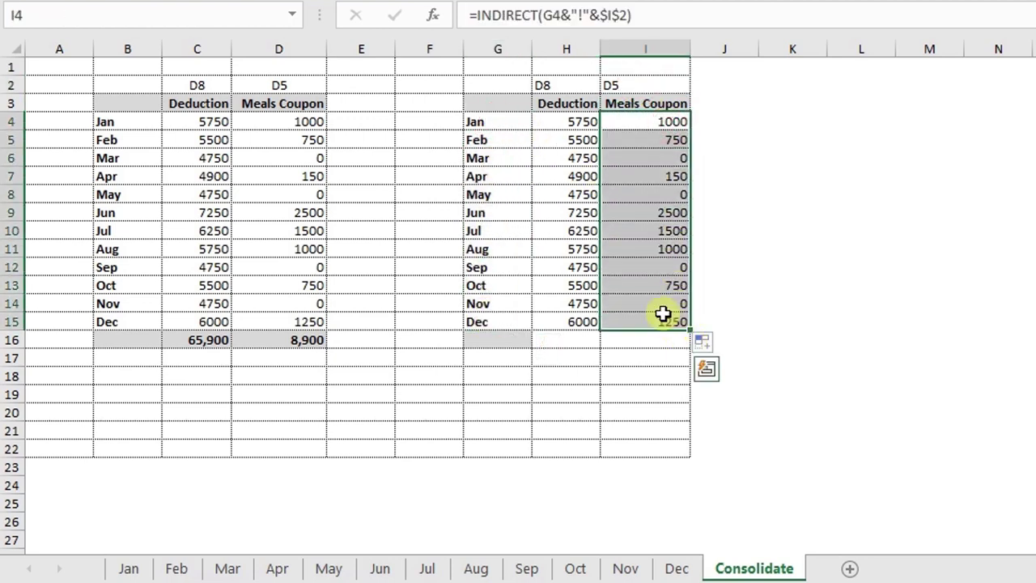
click(493, 250)
click(638, 257)
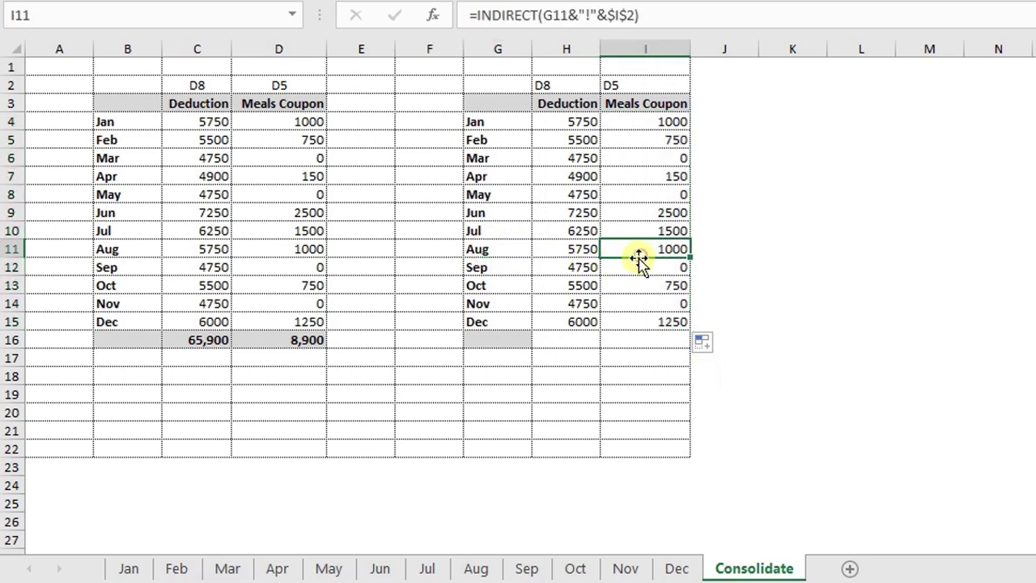
click(475, 567)
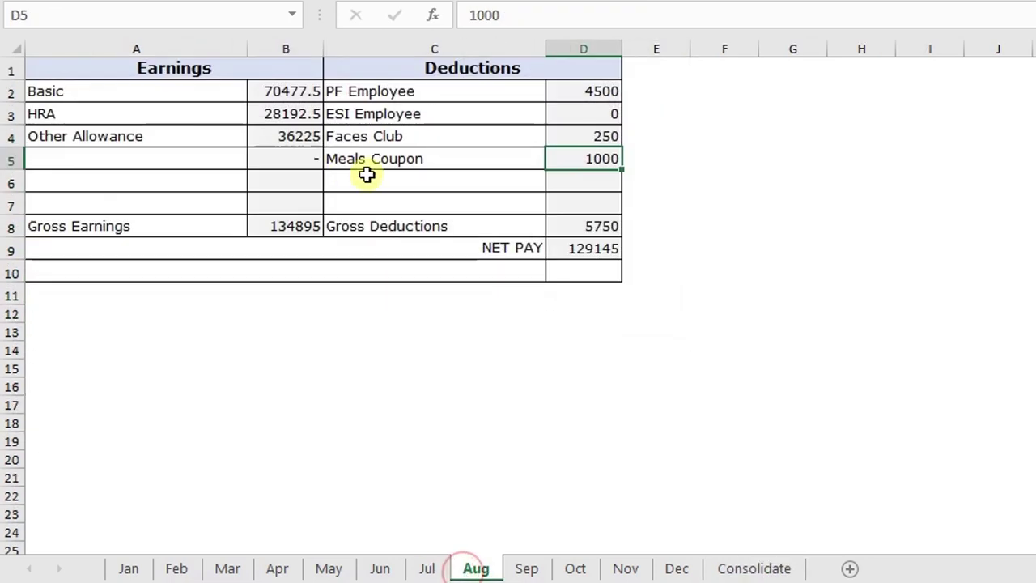
click(577, 159)
click(726, 567)
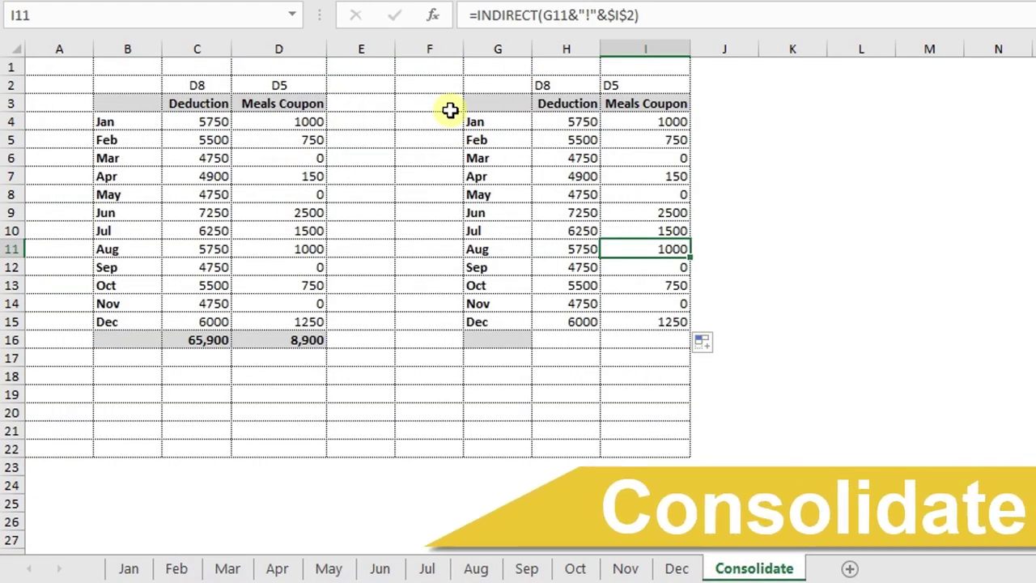
drag(475, 121, 495, 321)
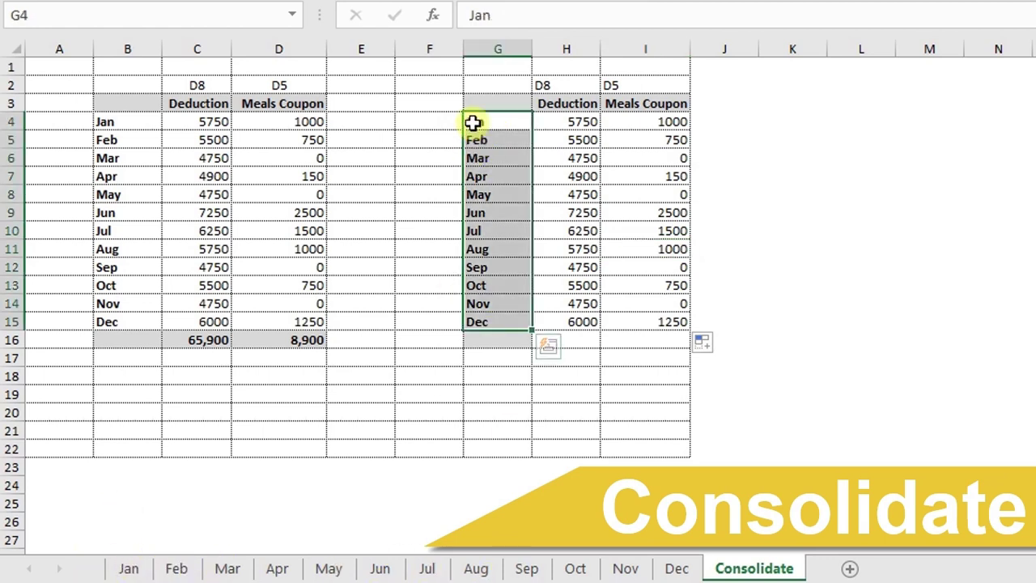
drag(473, 122, 497, 322)
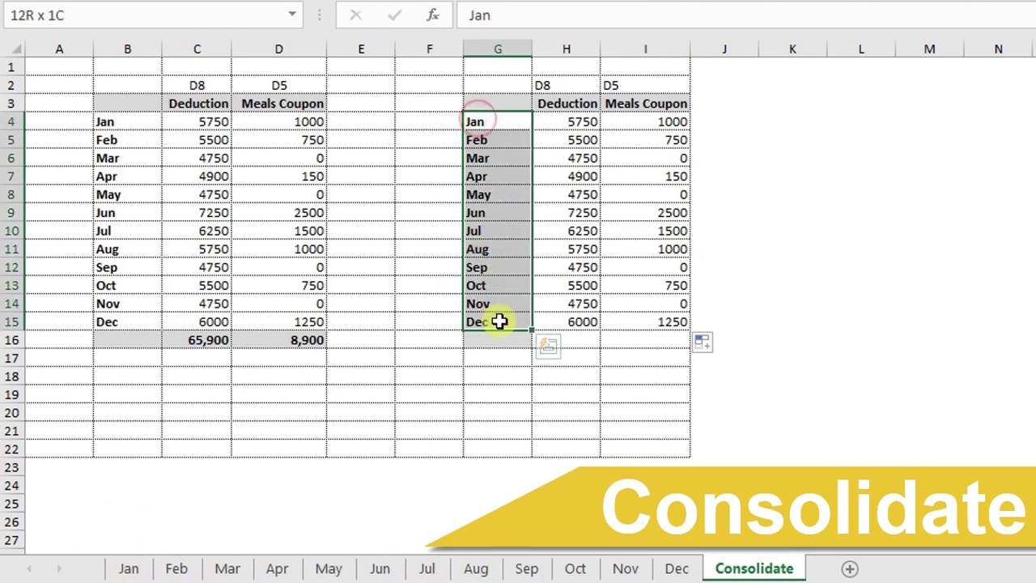
click(567, 97)
drag(566, 122, 583, 321)
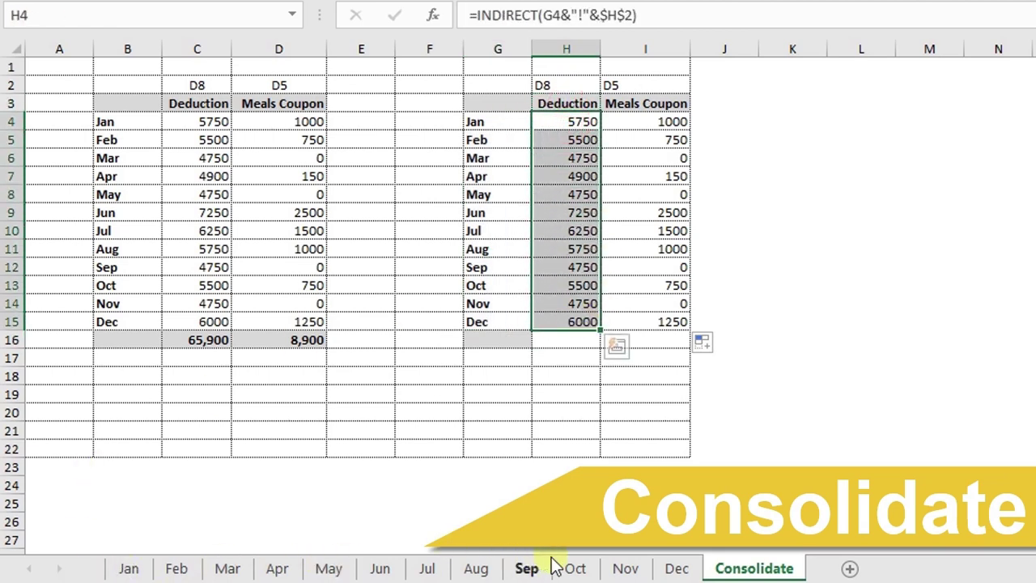
click(649, 99)
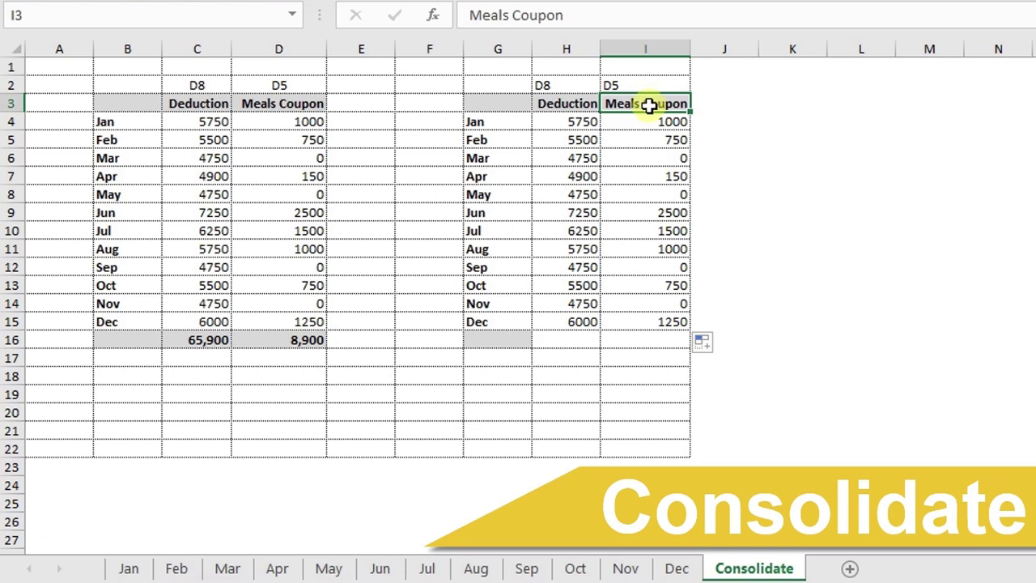
drag(643, 128, 657, 321)
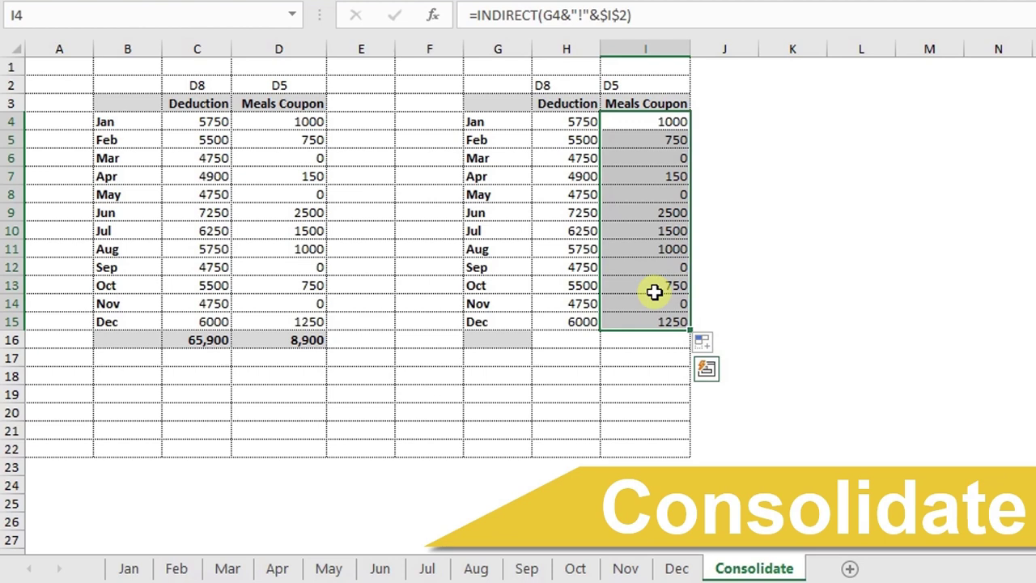
click(644, 122)
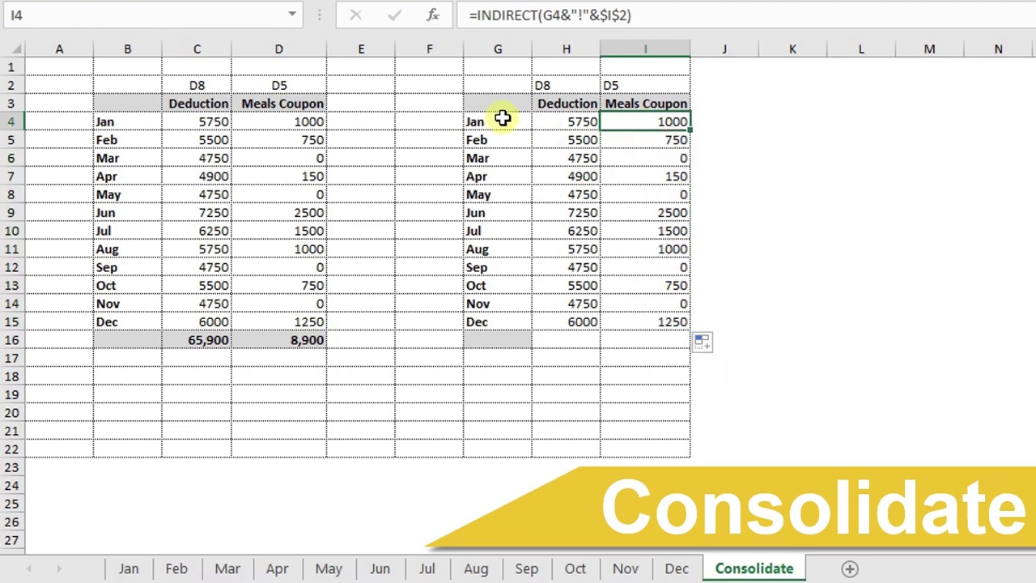
drag(486, 100, 672, 321)
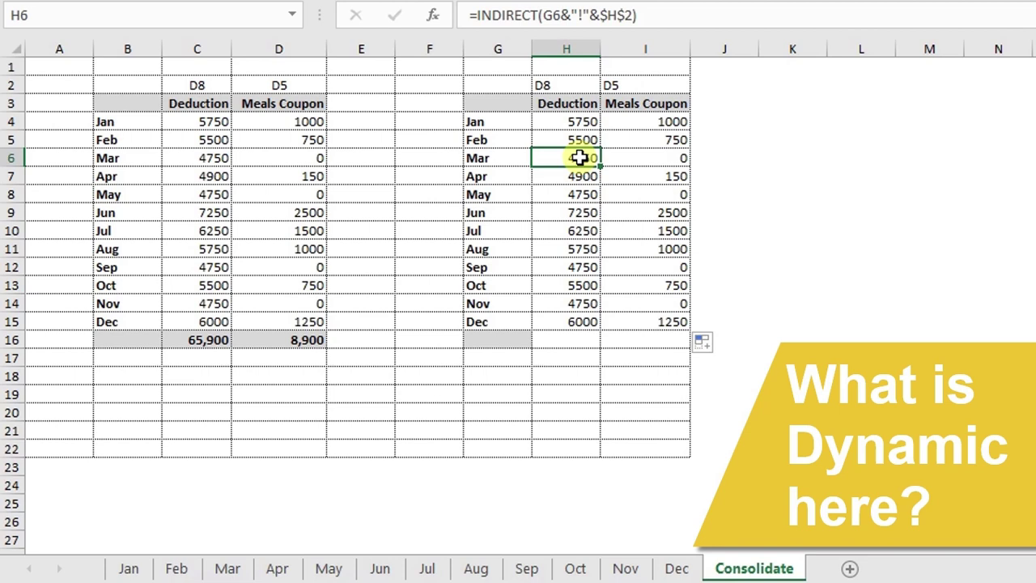
click(566, 103)
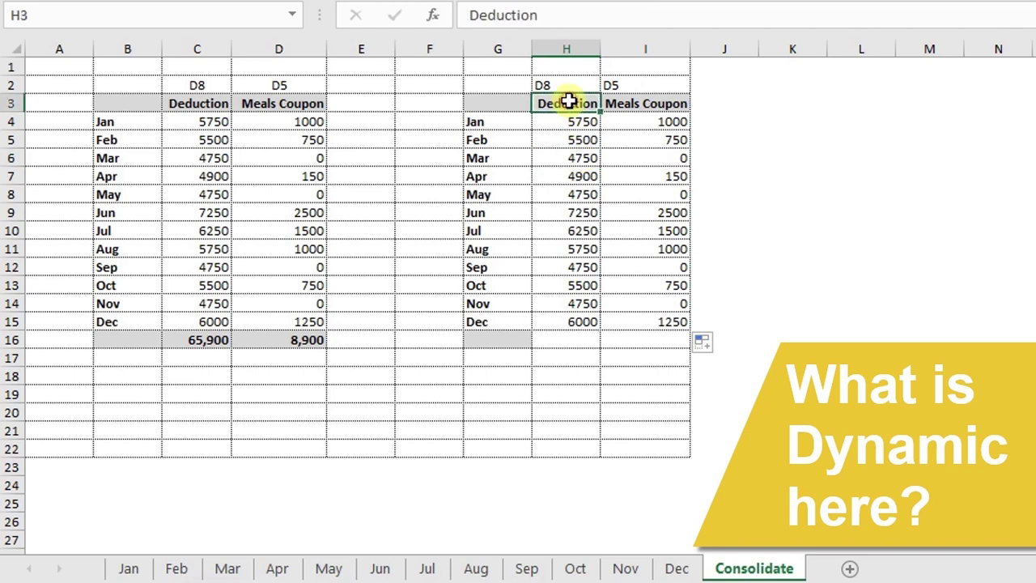
click(629, 103)
click(129, 568)
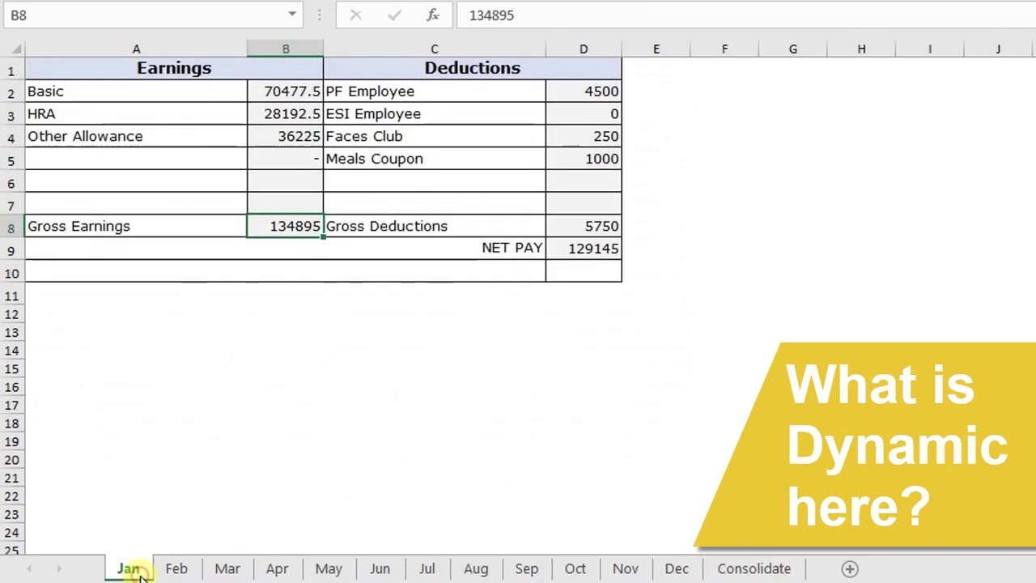
click(527, 248)
click(573, 248)
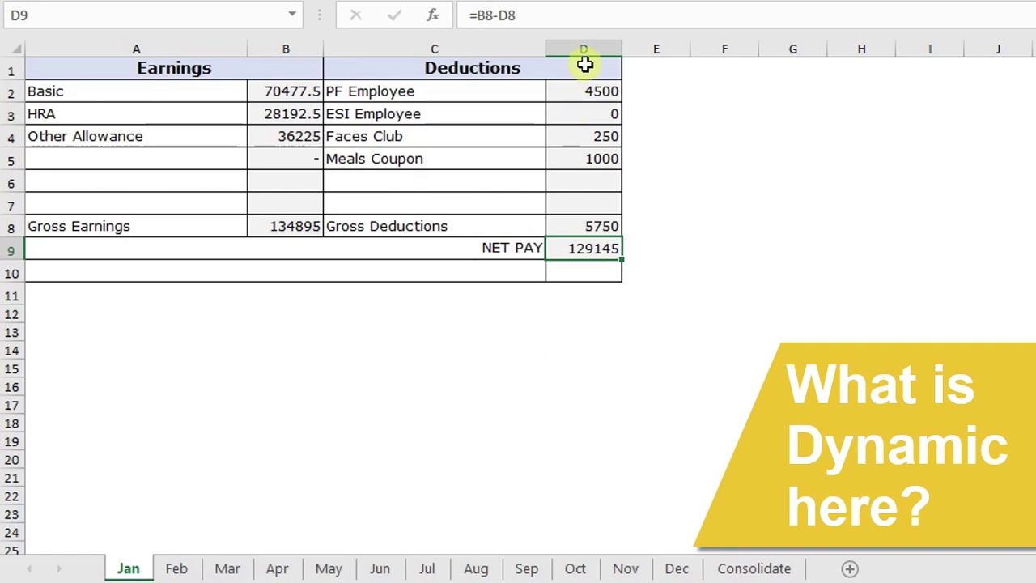
click(740, 569)
click(637, 84)
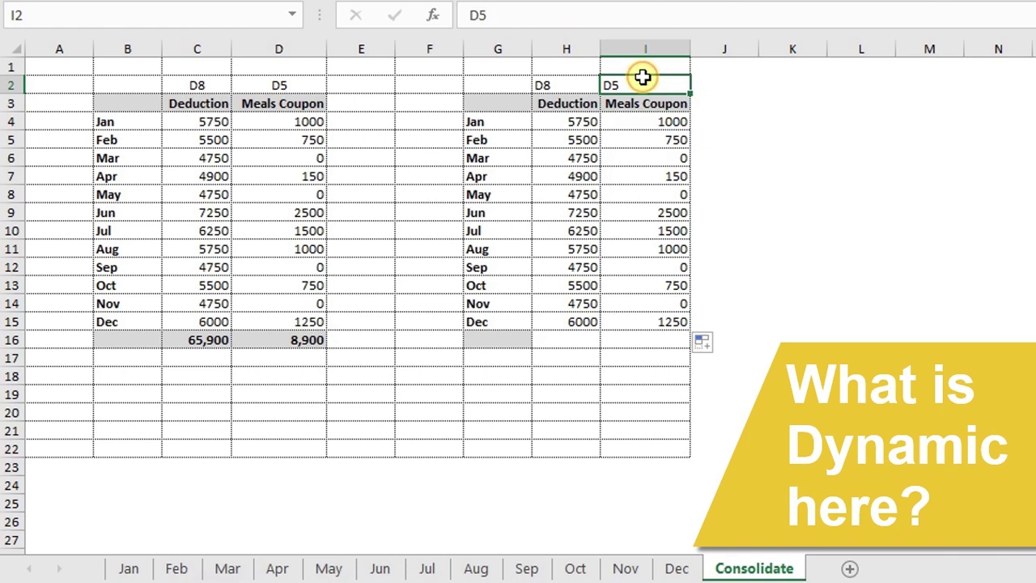
Step: Change I2's address from D5 to D9 and head the column Net Pay in I3
double_click(641, 80)
key(BackSpace)
text(9)
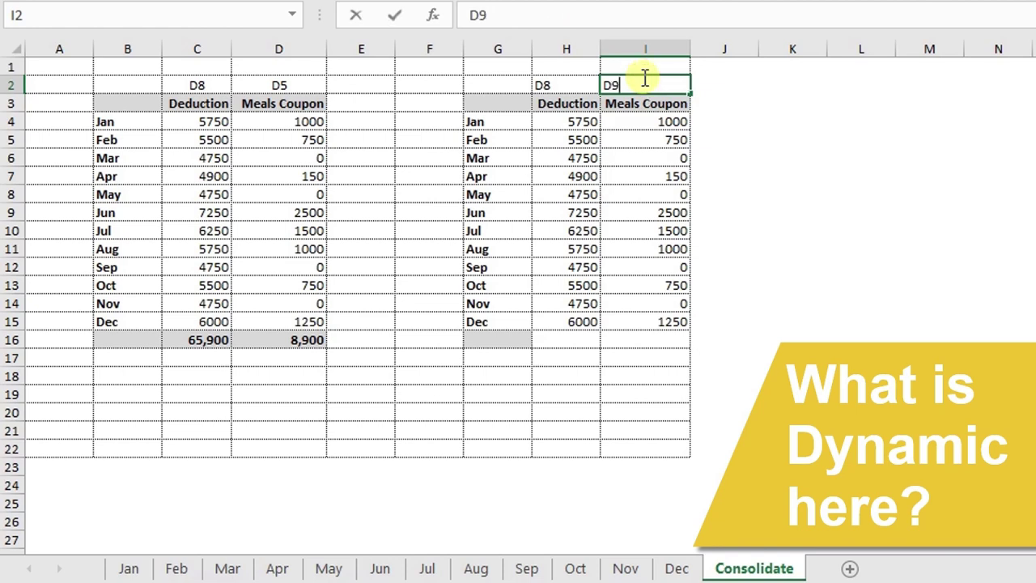
key(Return)
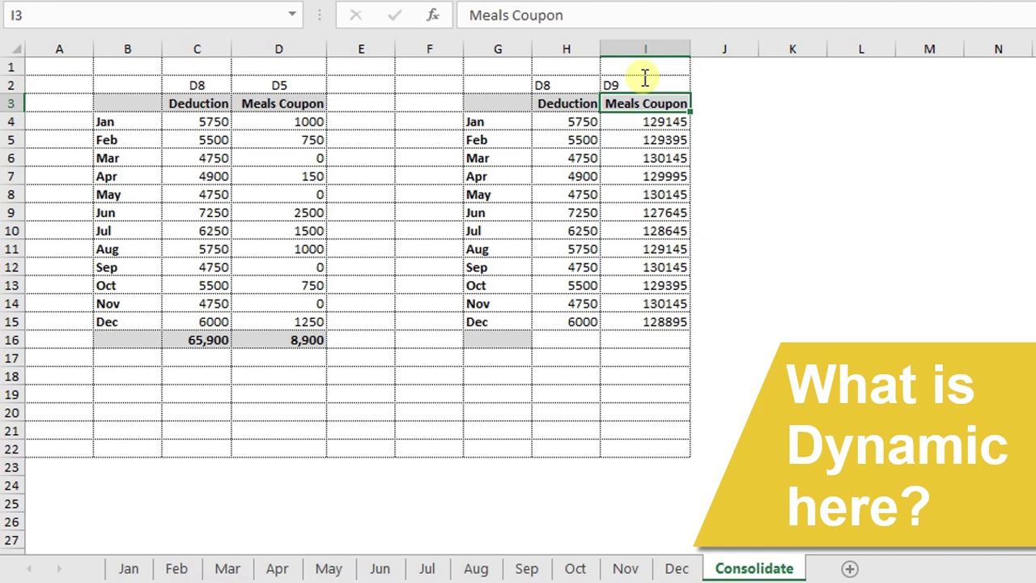
text(Net Pay)
key(Return)
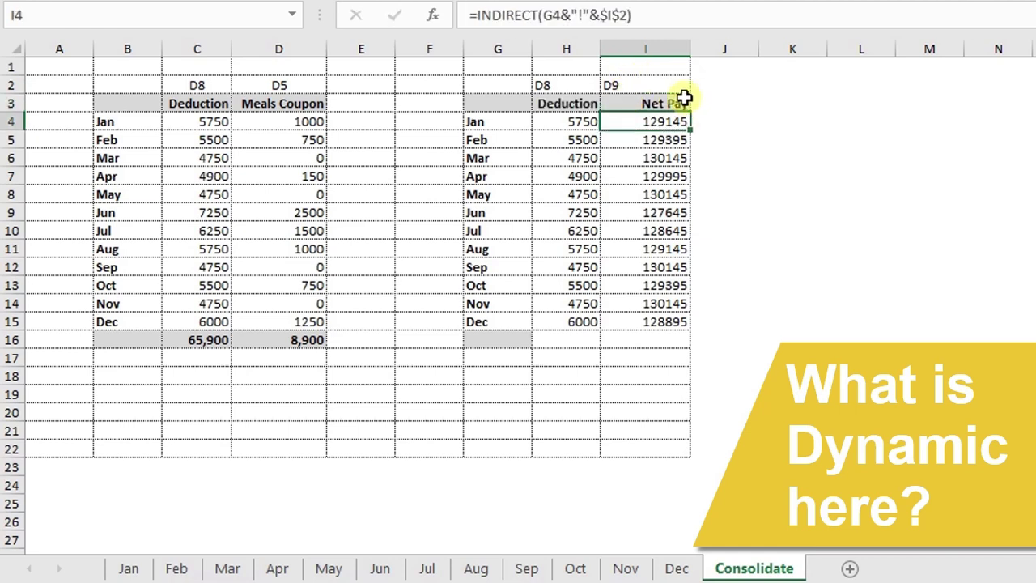
click(652, 85)
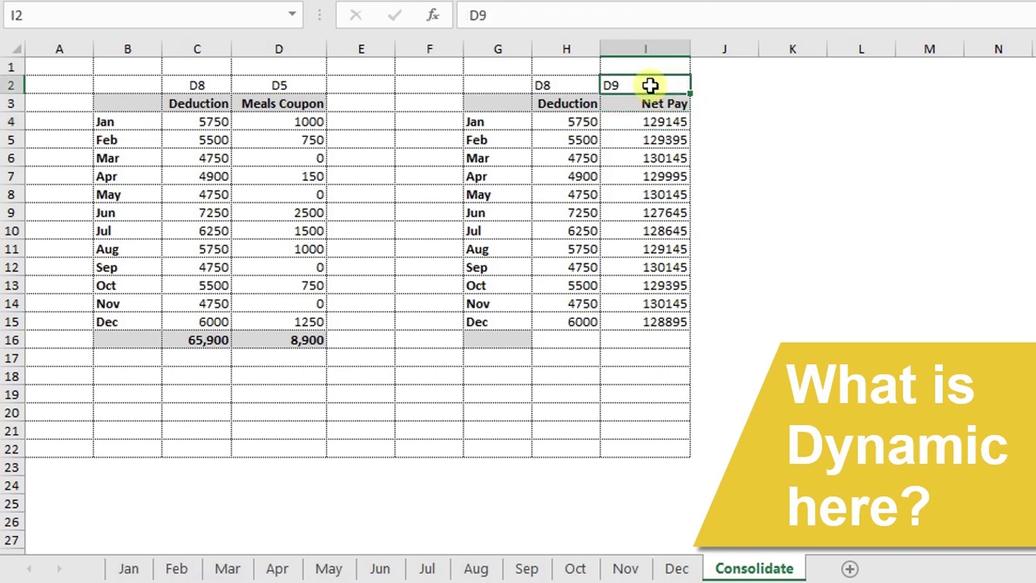
drag(485, 118, 476, 323)
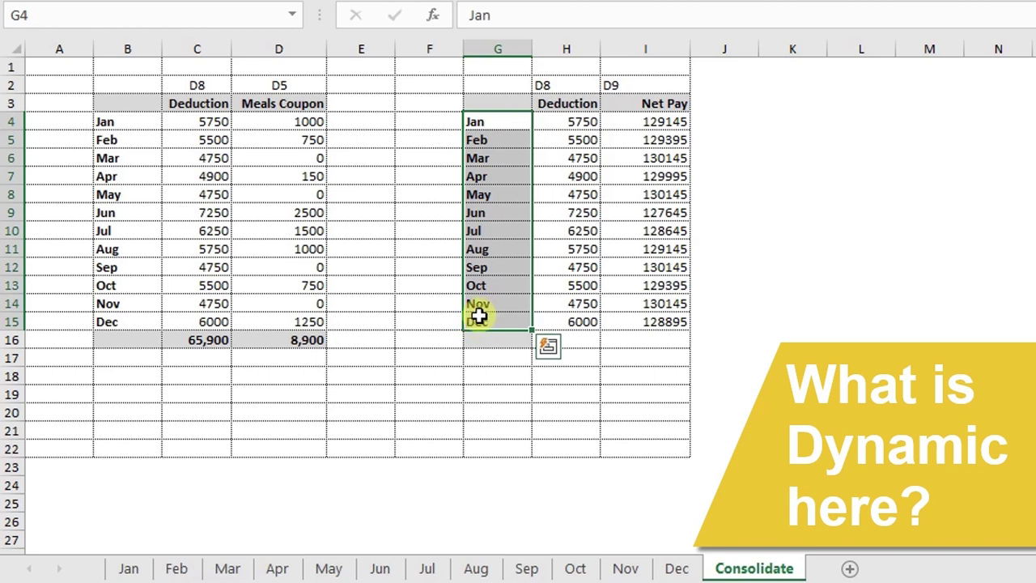
drag(684, 108, 655, 317)
click(654, 318)
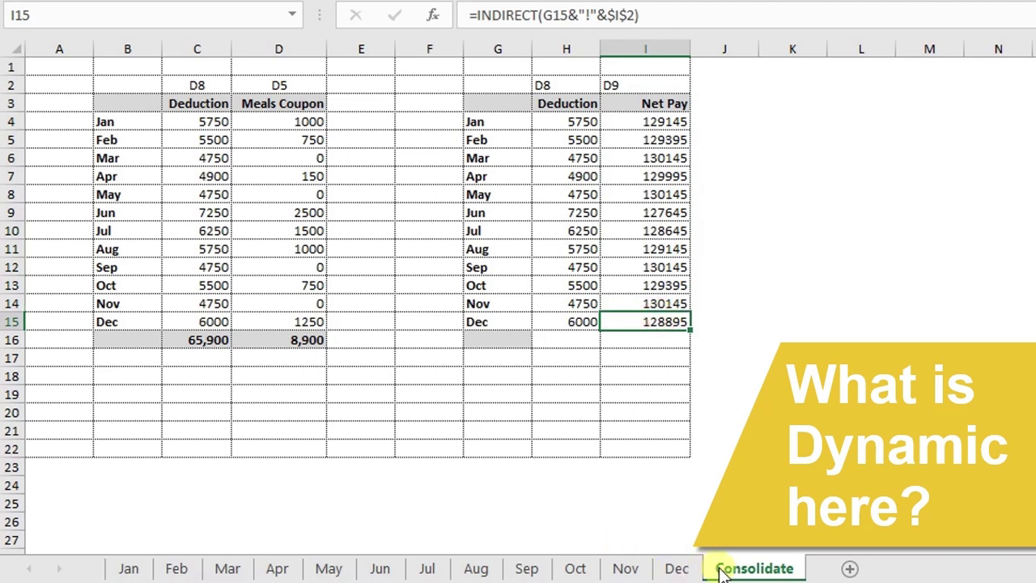
click(495, 125)
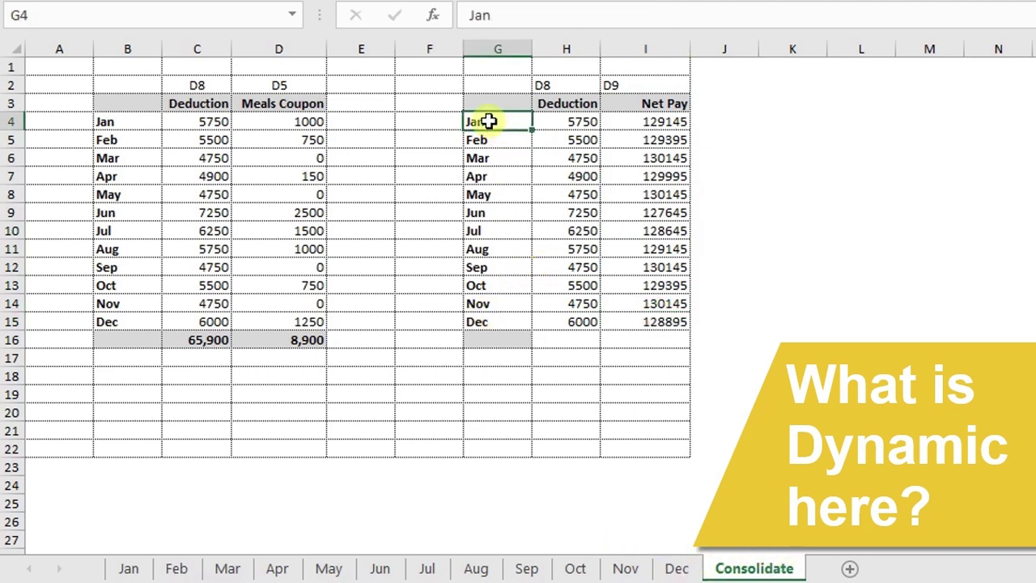
click(656, 127)
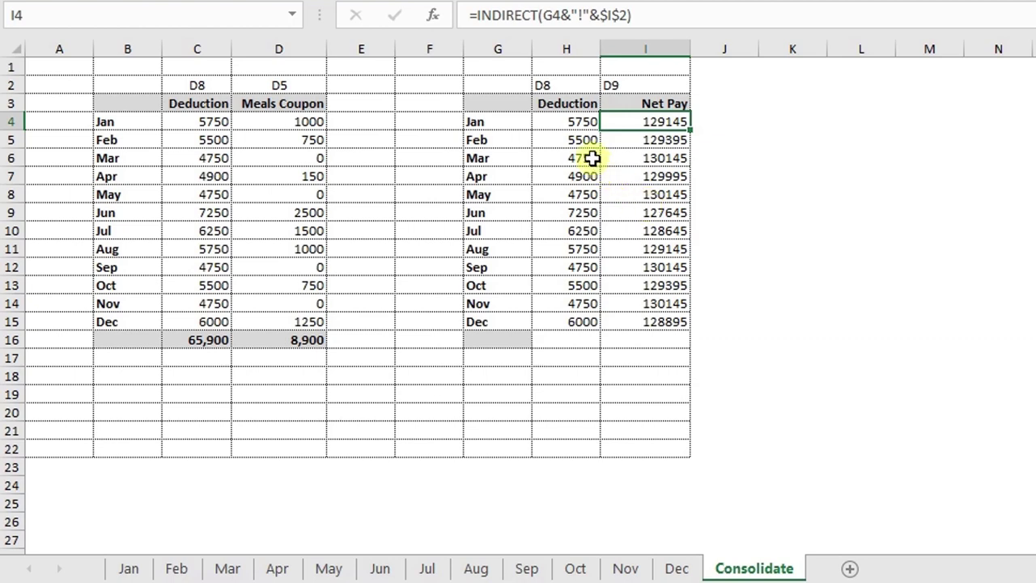
drag(576, 121, 566, 315)
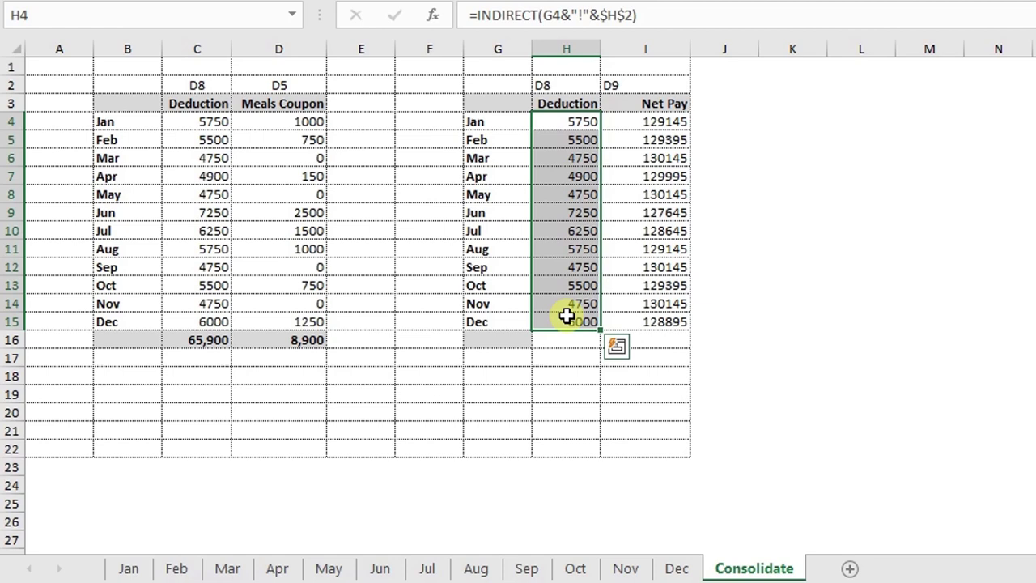
click(571, 85)
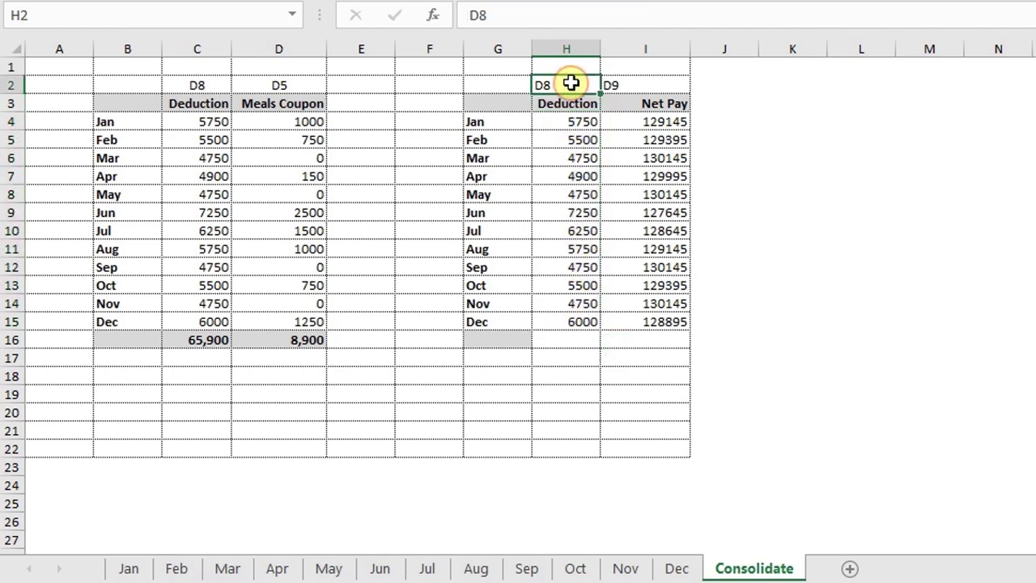